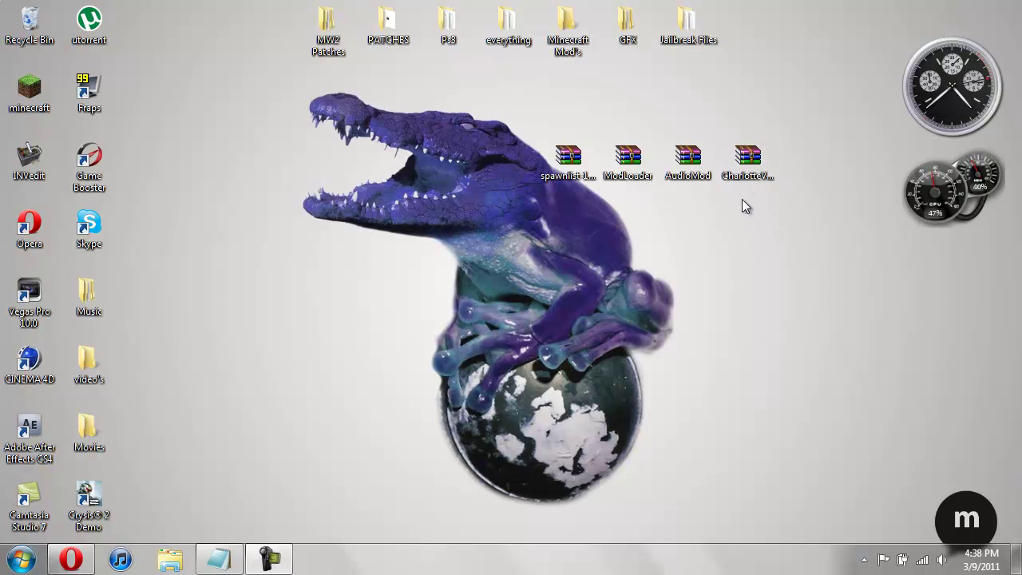
Step: Launch Minecraft, enter the game, and load the single-player world "Minecraft Mineshaft"
double_click(29, 91)
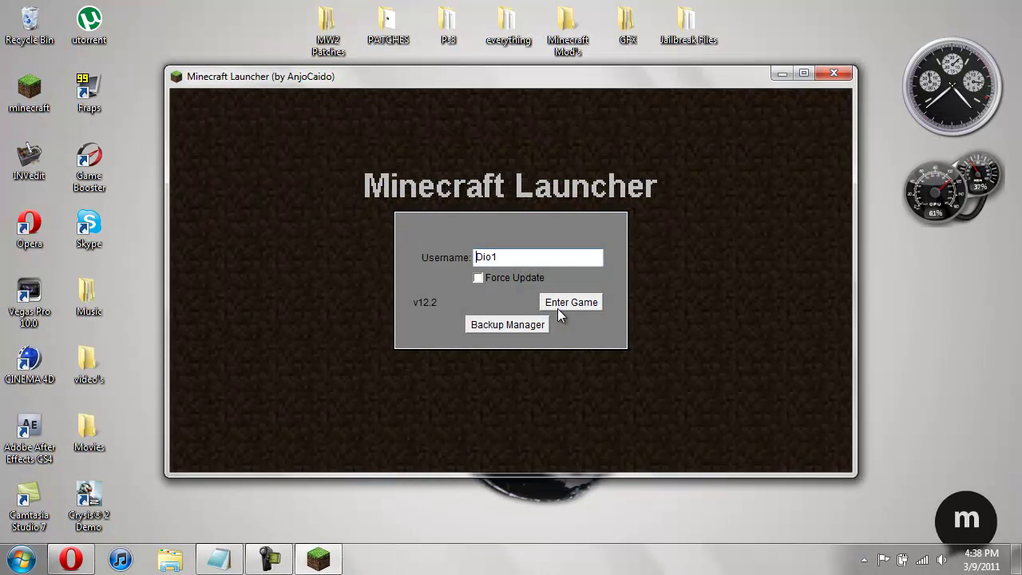
click(559, 307)
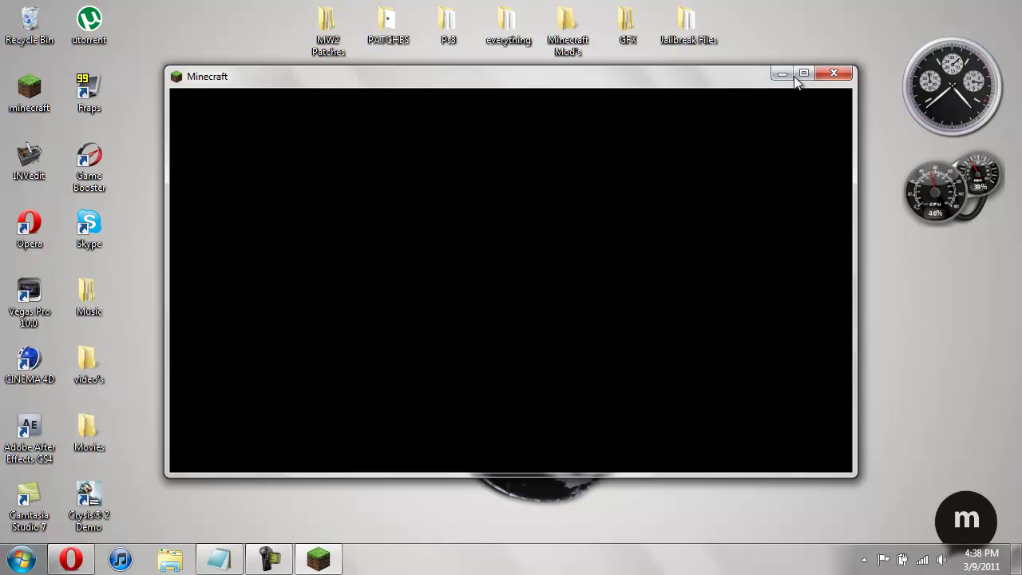
drag(744, 70, 731, 24)
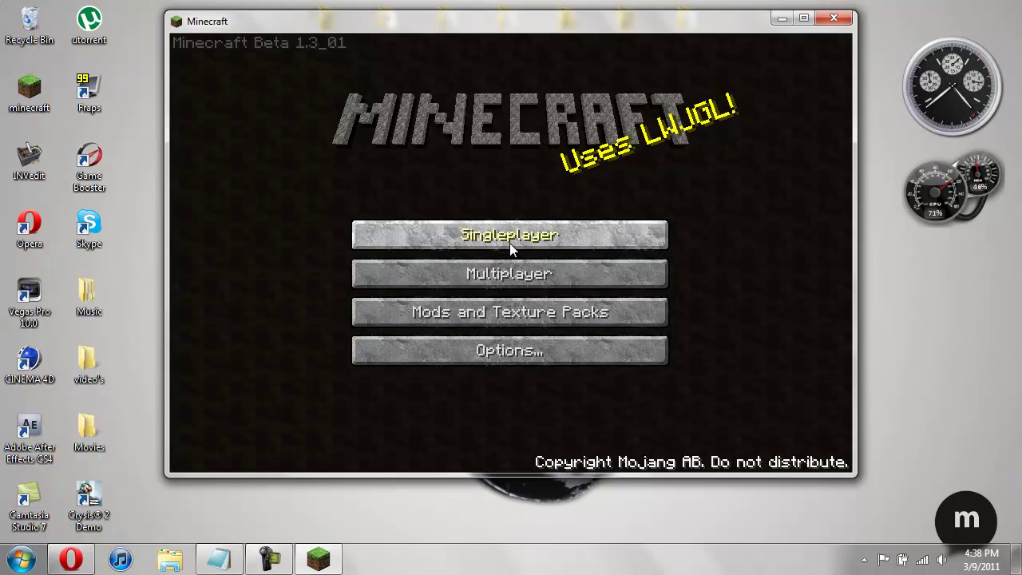
click(509, 242)
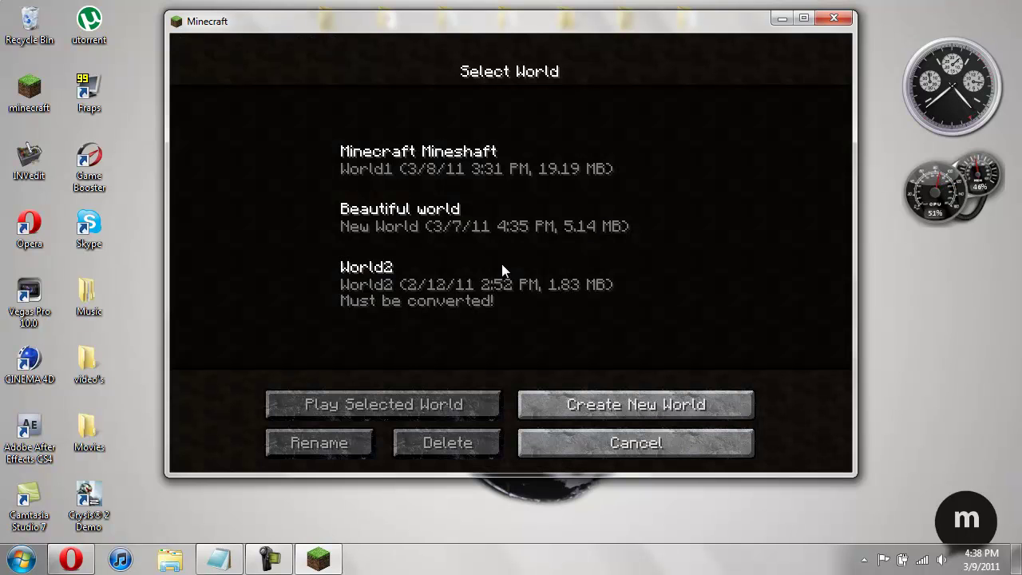
click(504, 162)
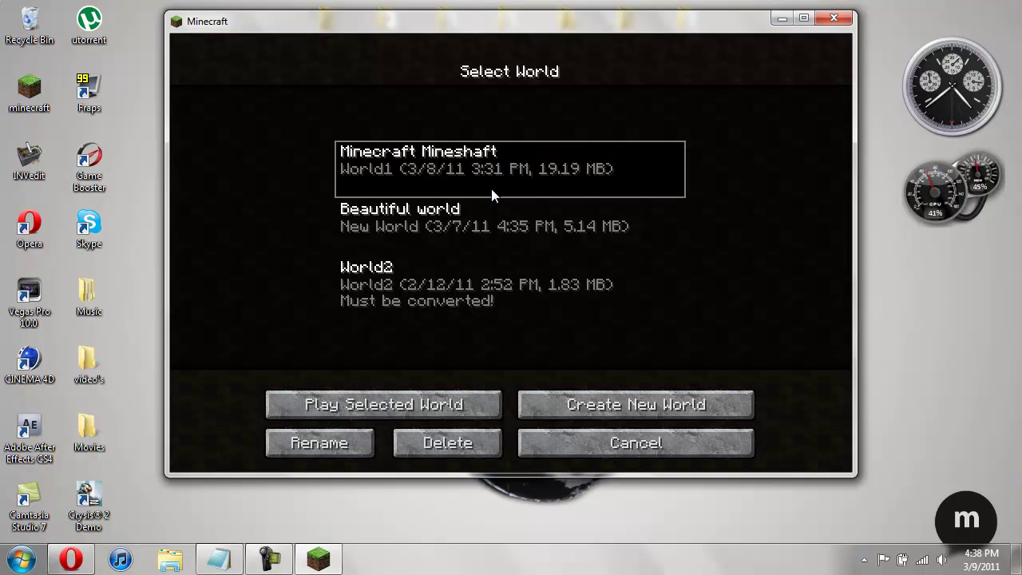
click(425, 396)
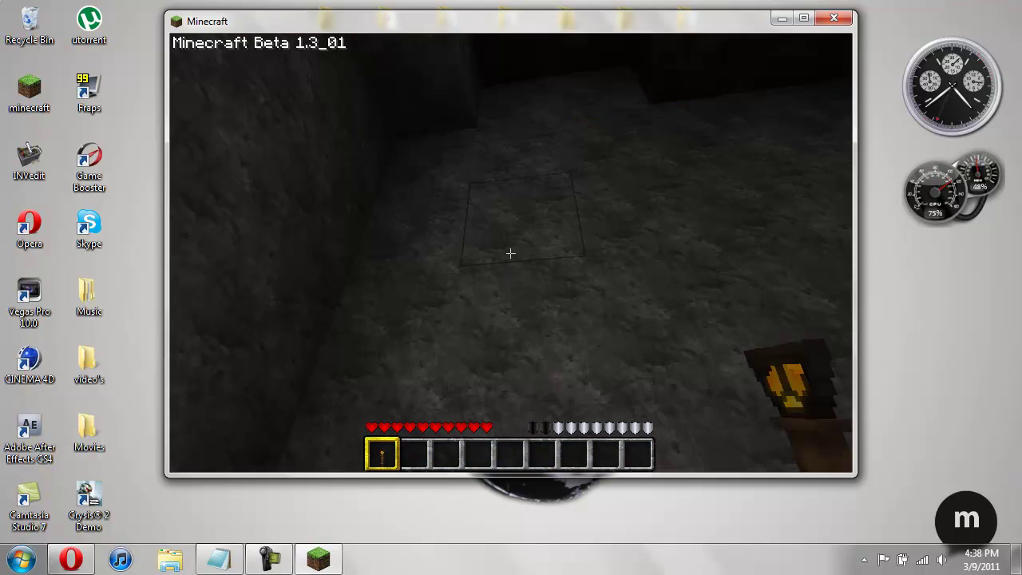
Step: Walk out of the dark cave and up onto the open sand facing the wooden house
mouse_move(511, 254)
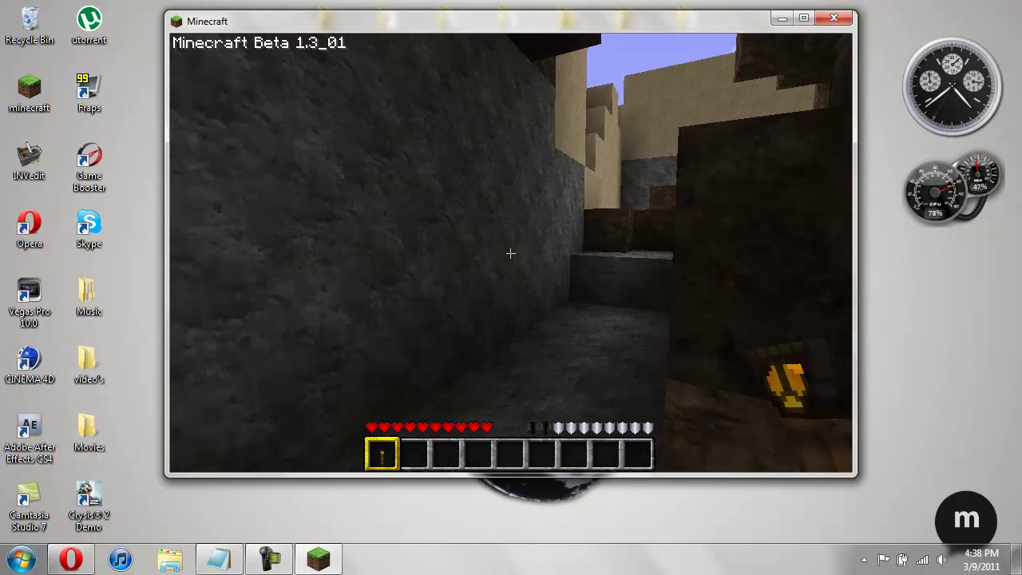
key(w)
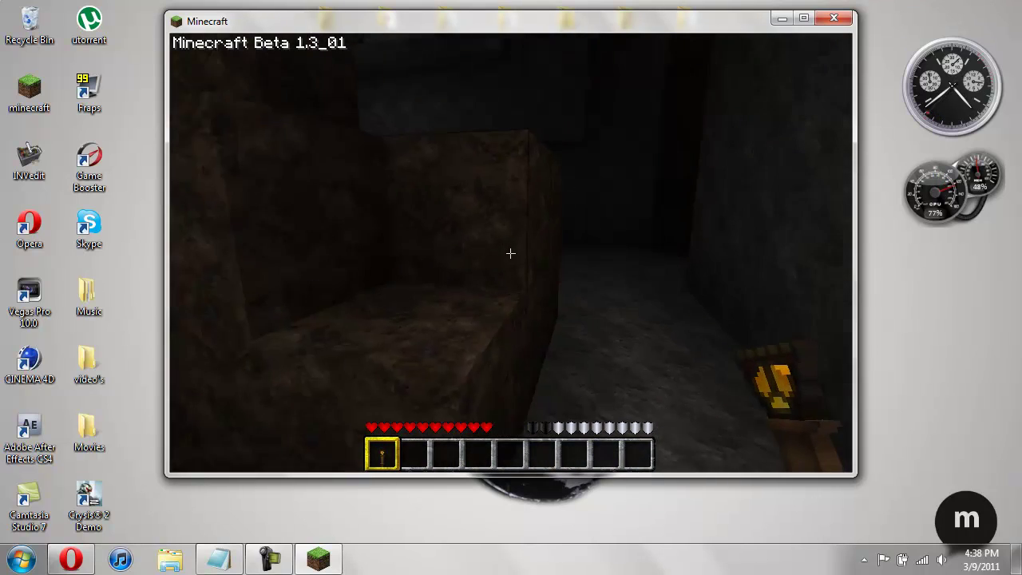
key(w)
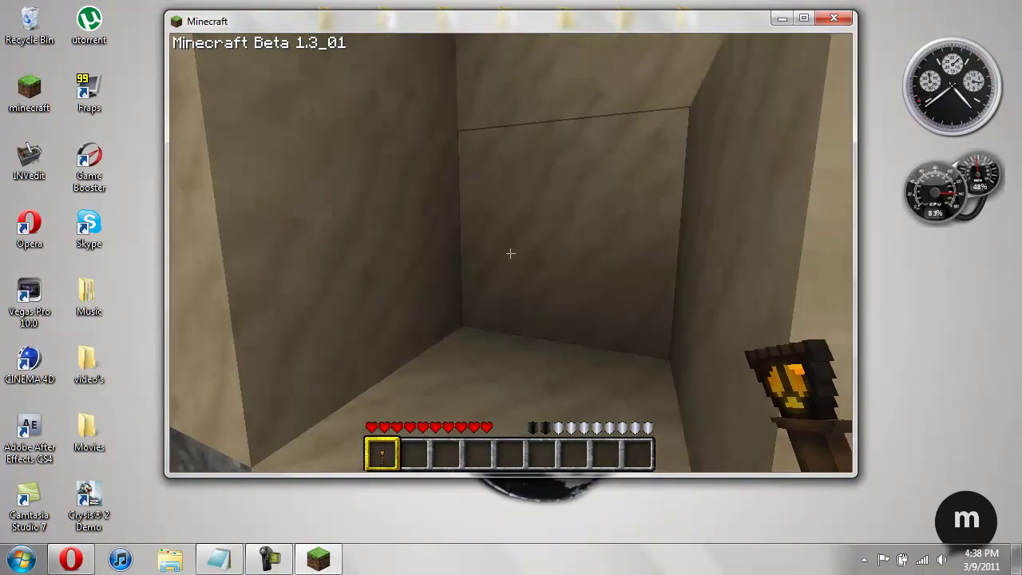
key(w)
key(w)
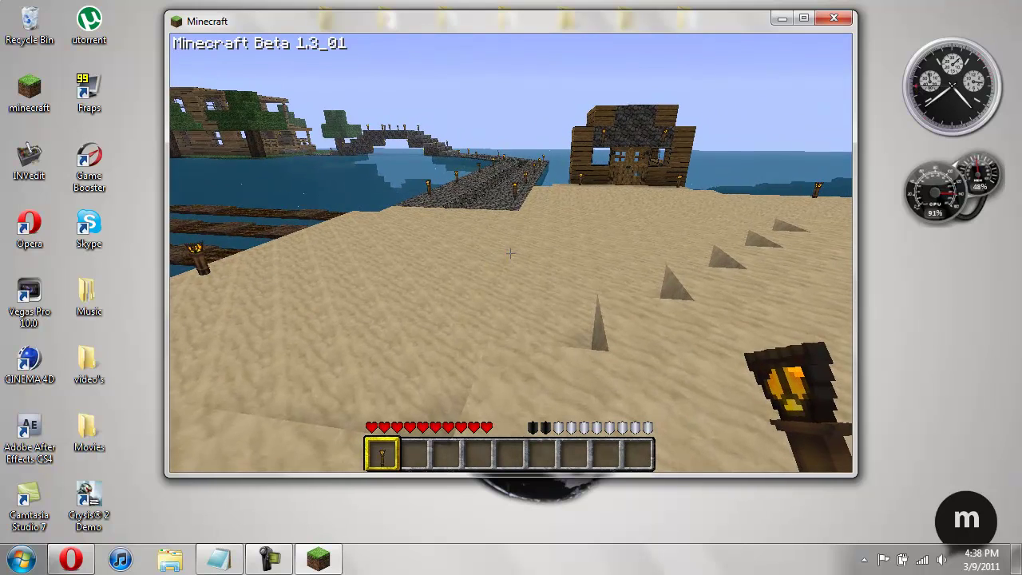
Step: Check the Difficulty setting in the game options and return to the game
key(Escape)
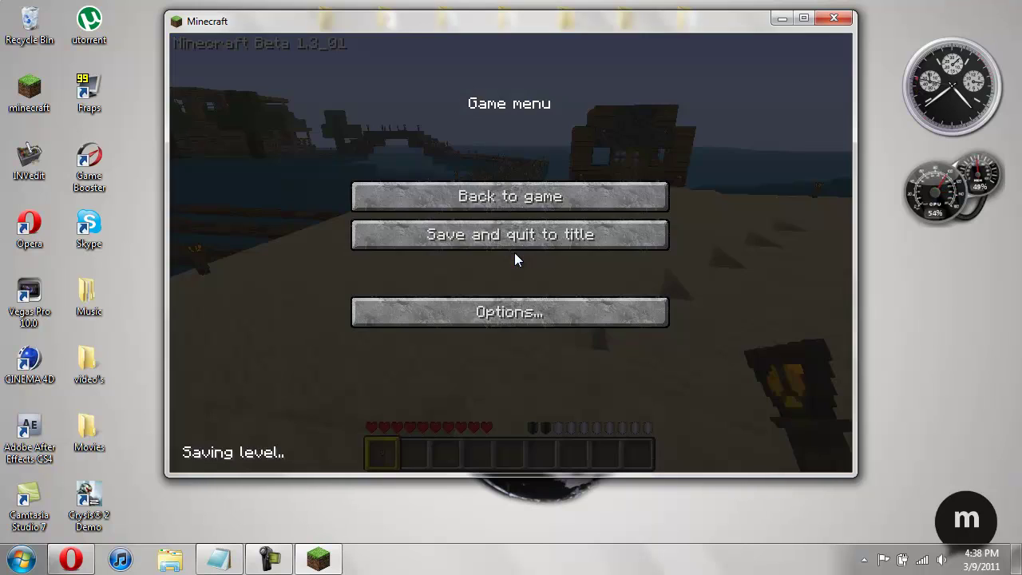
click(509, 310)
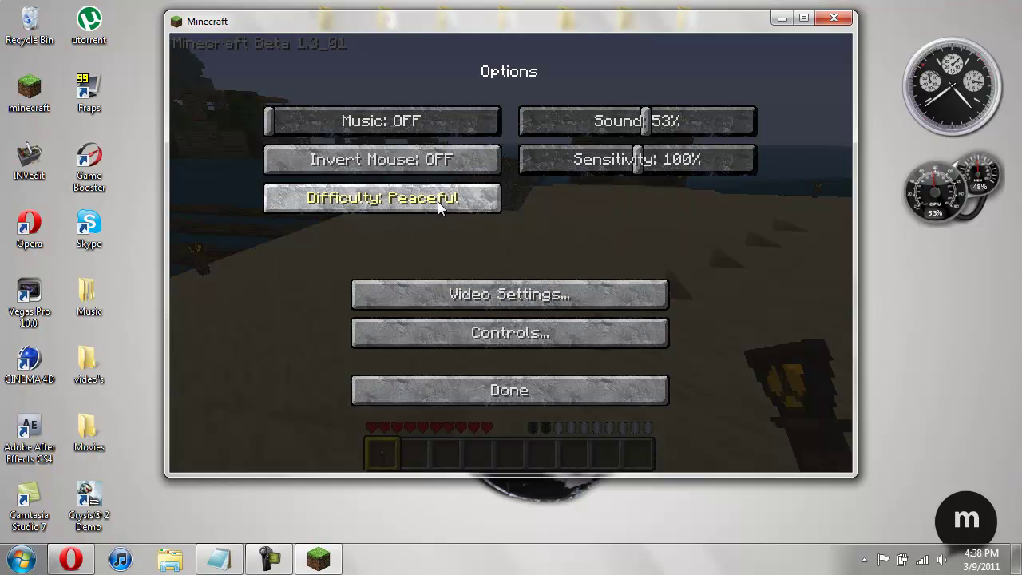
click(508, 394)
click(504, 202)
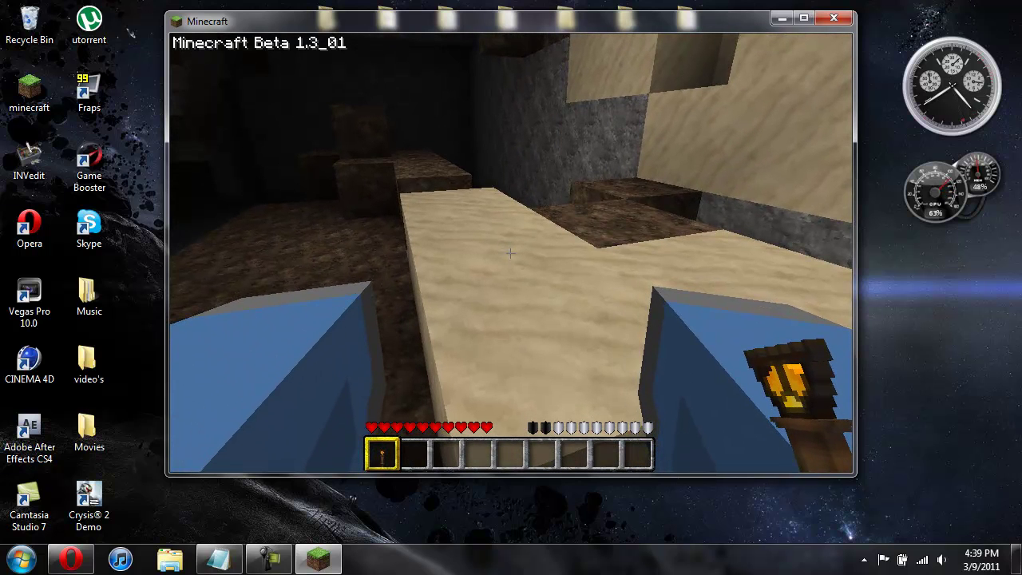
Step: Switch to third-person view and walk out of the cave across the sand to the shoreline beside the wooden house
key(F5)
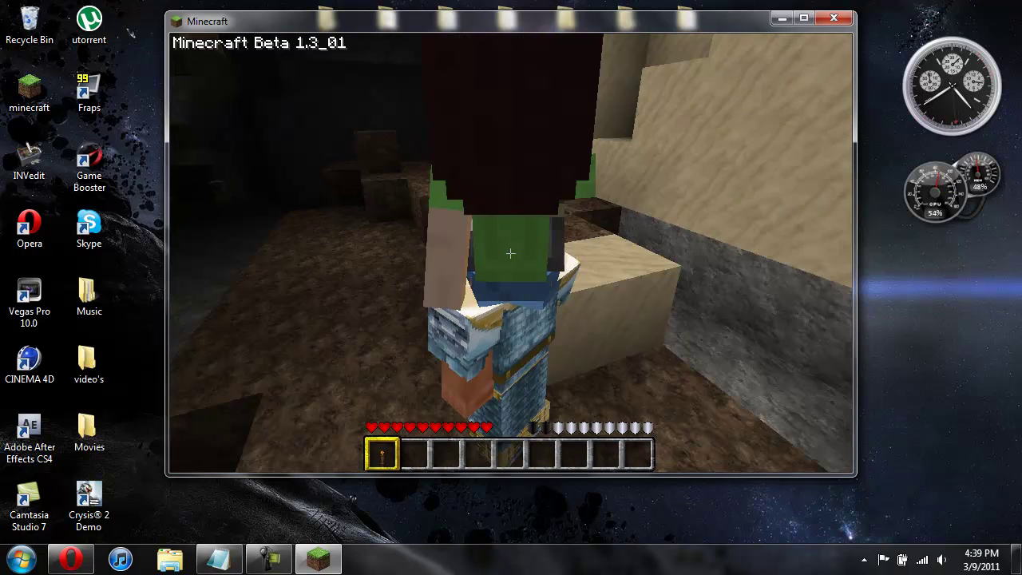
key(w)
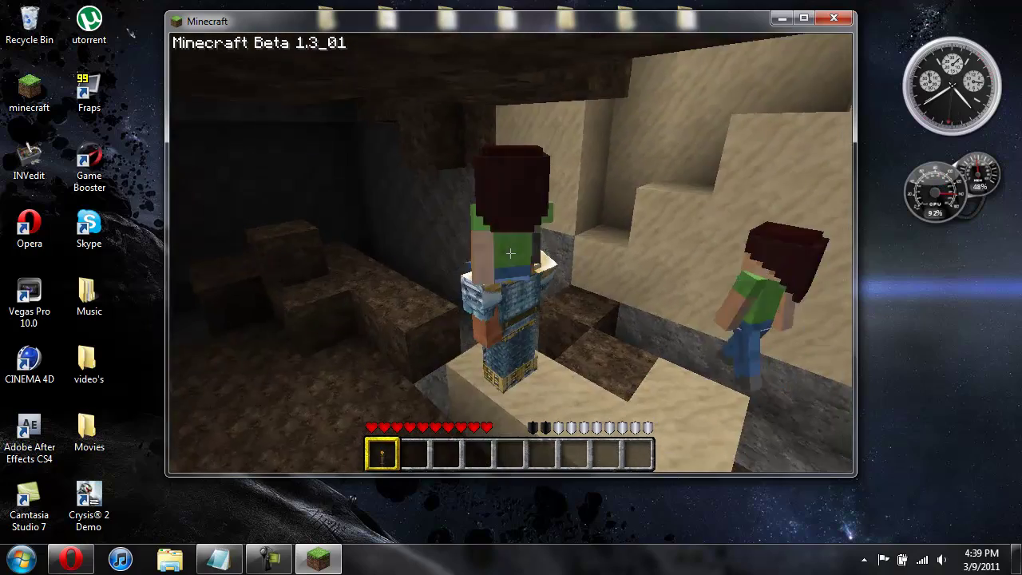
key(w)
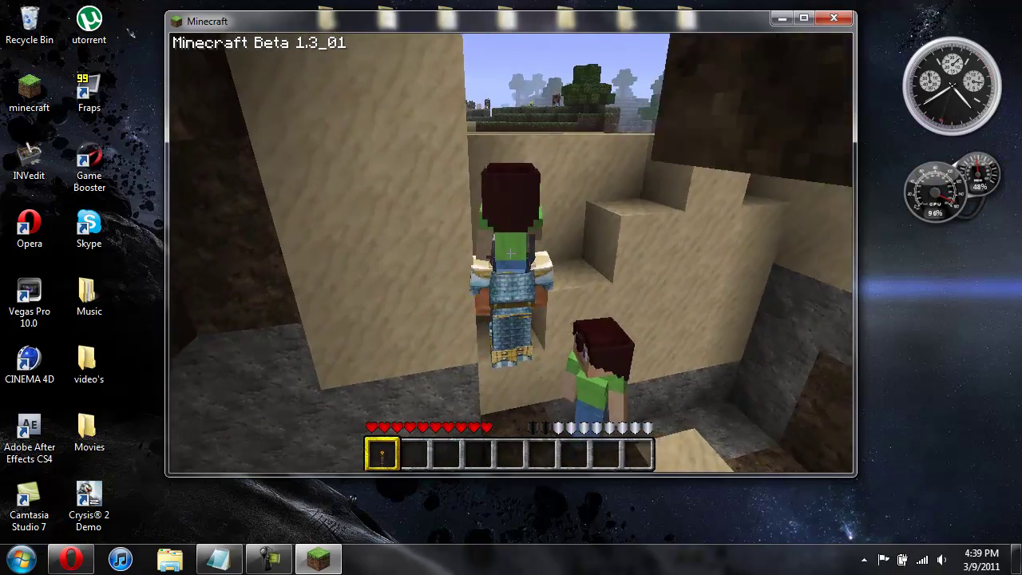
key(w)
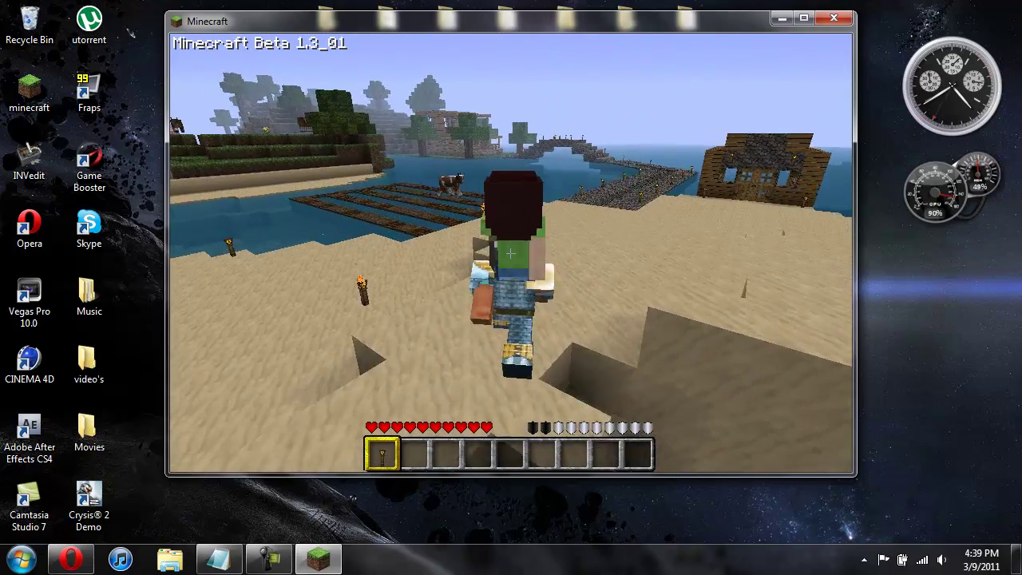
key(w)
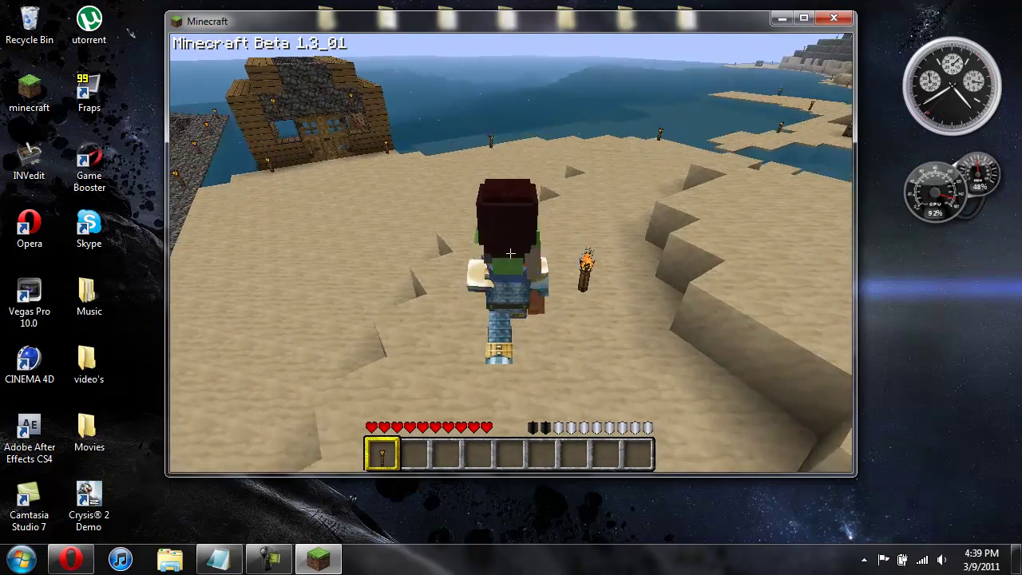
key(w)
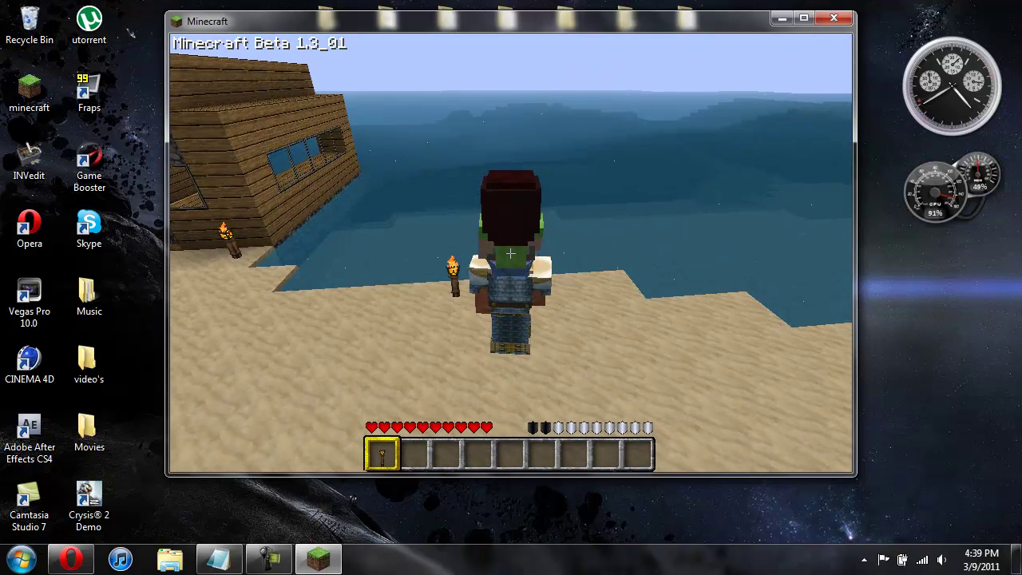
Step: Add a Boat from page 3 of the TooManyItems list to the hotbar and select it
key(Escape)
key(Escape)
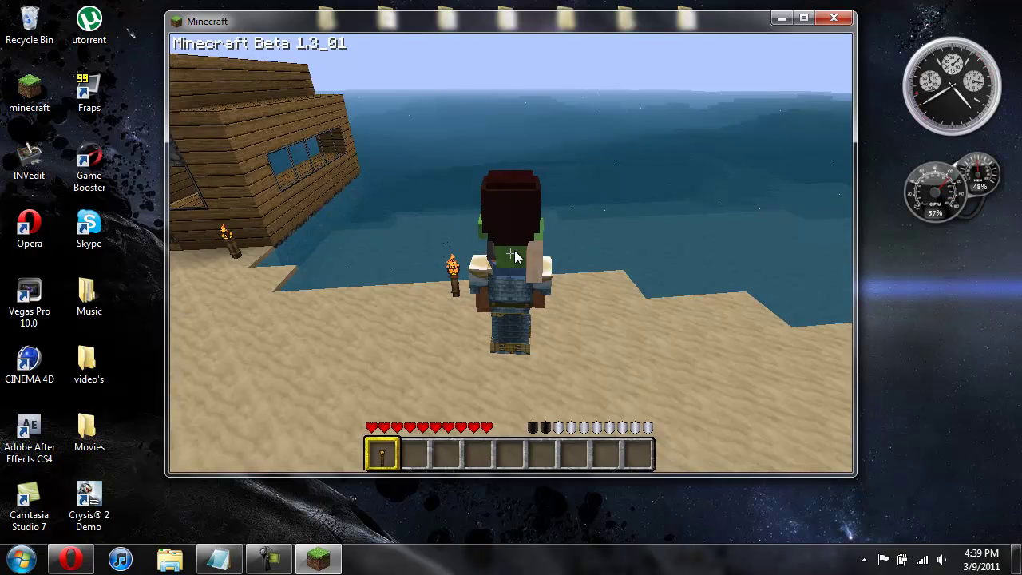
key(e)
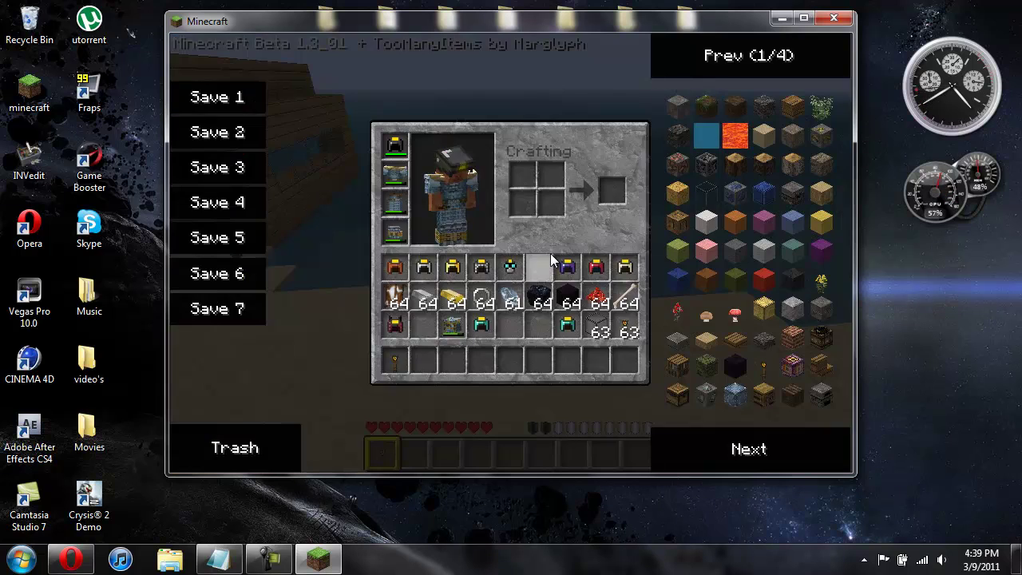
click(767, 435)
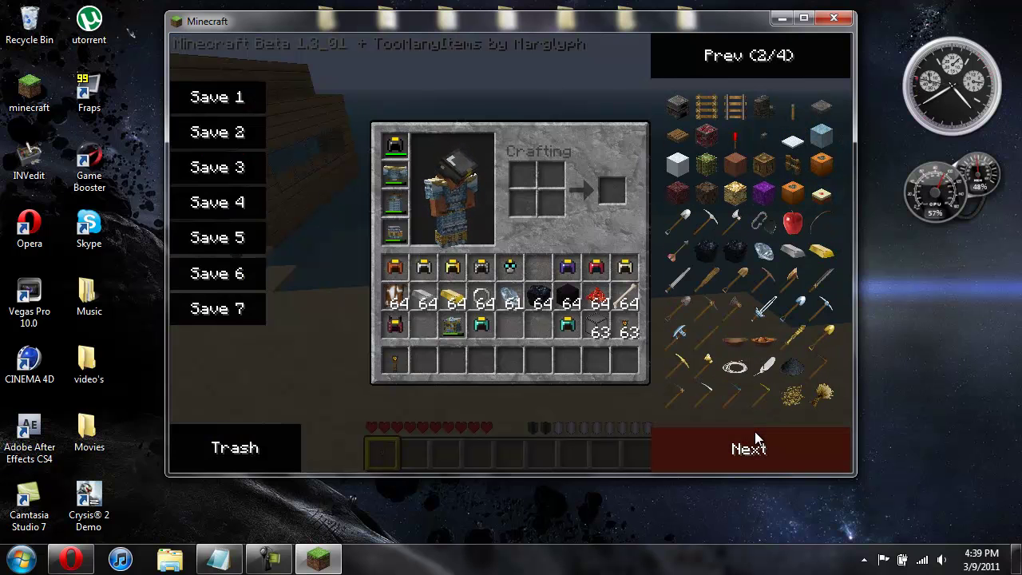
click(757, 438)
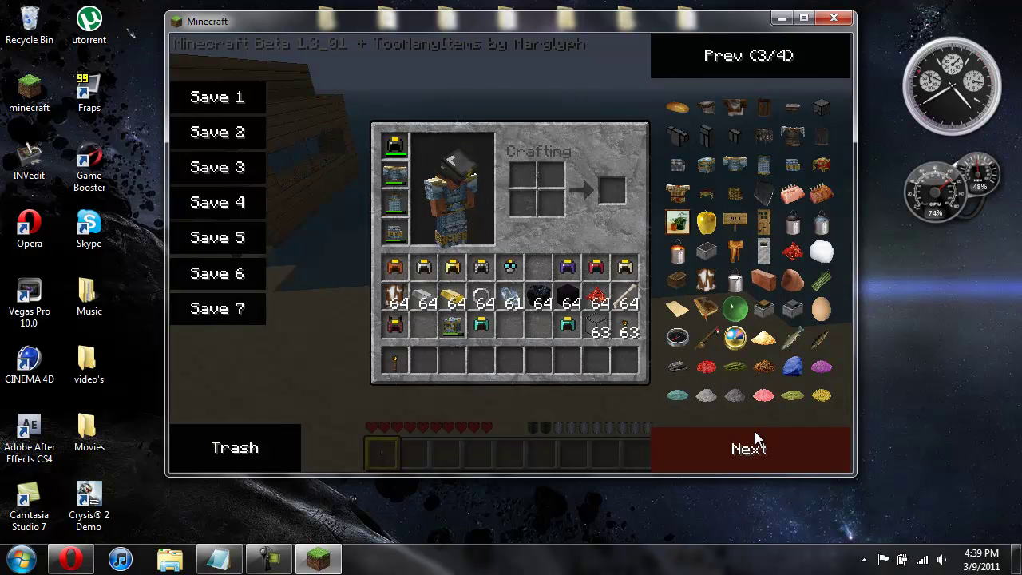
click(677, 281)
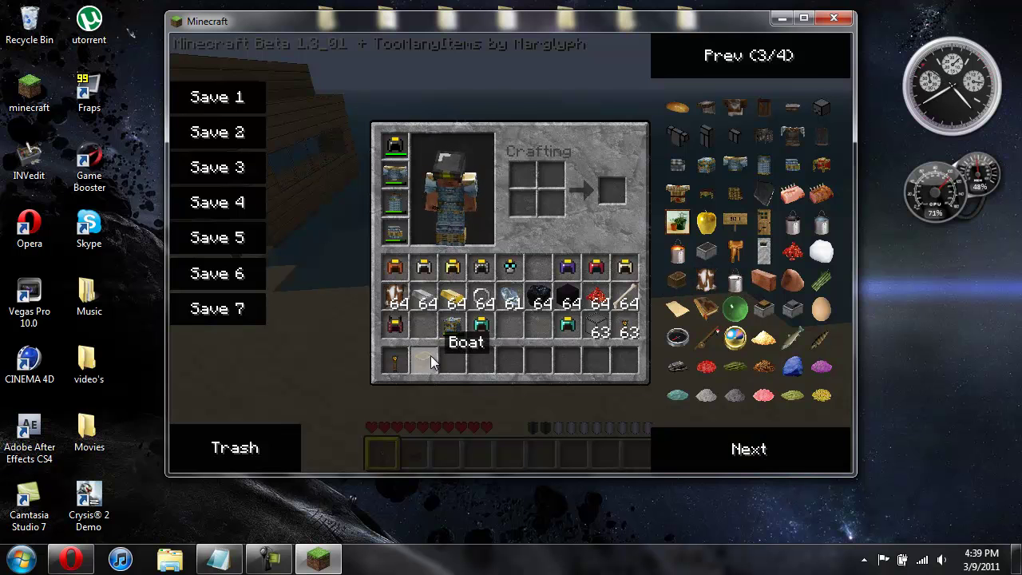
key(e)
key(2)
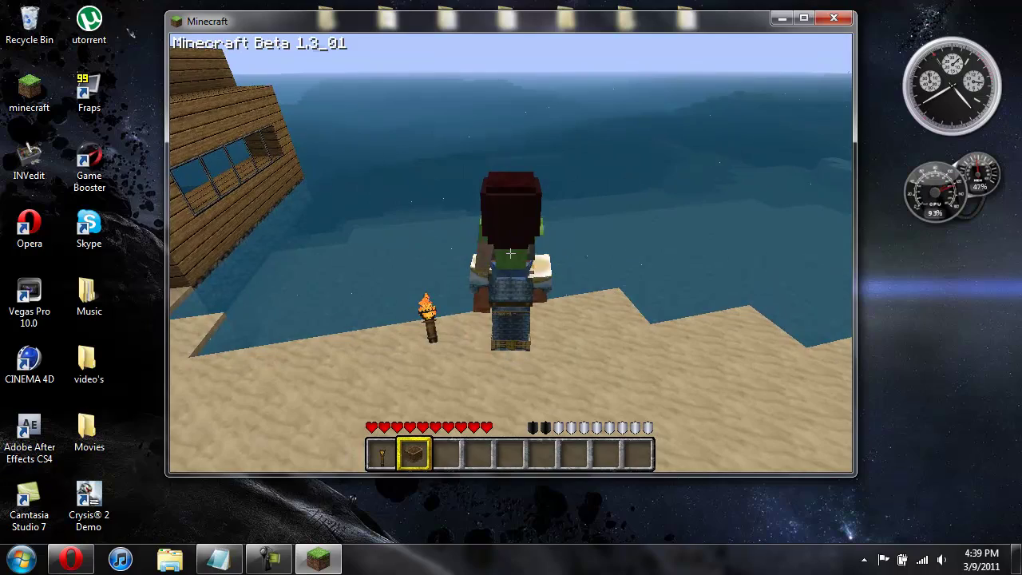
Step: Place the boat on the water, board it, and sail with the companion towards the distant sandy shore
right_click(511, 253)
right_click(510, 254)
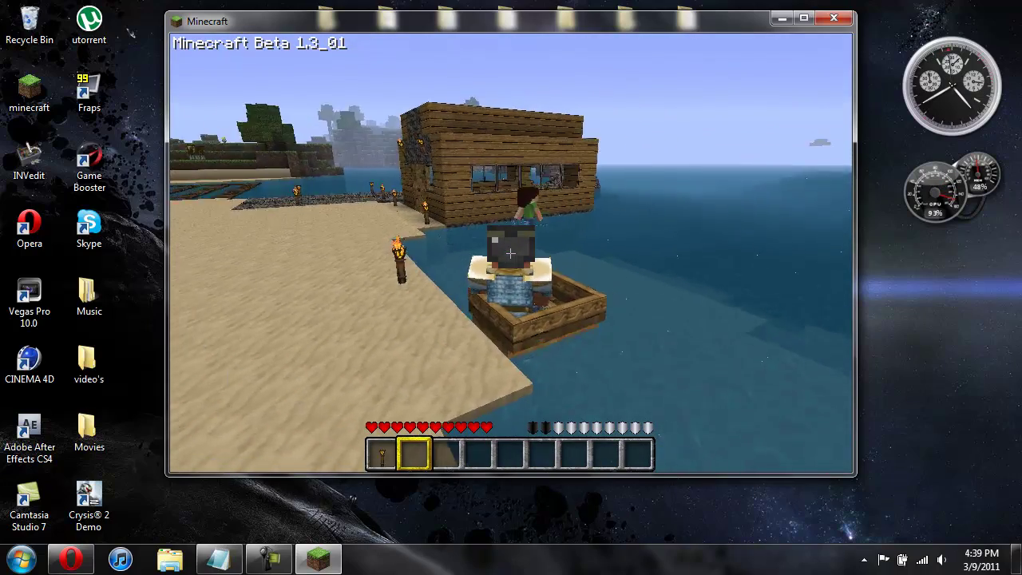
key(w)
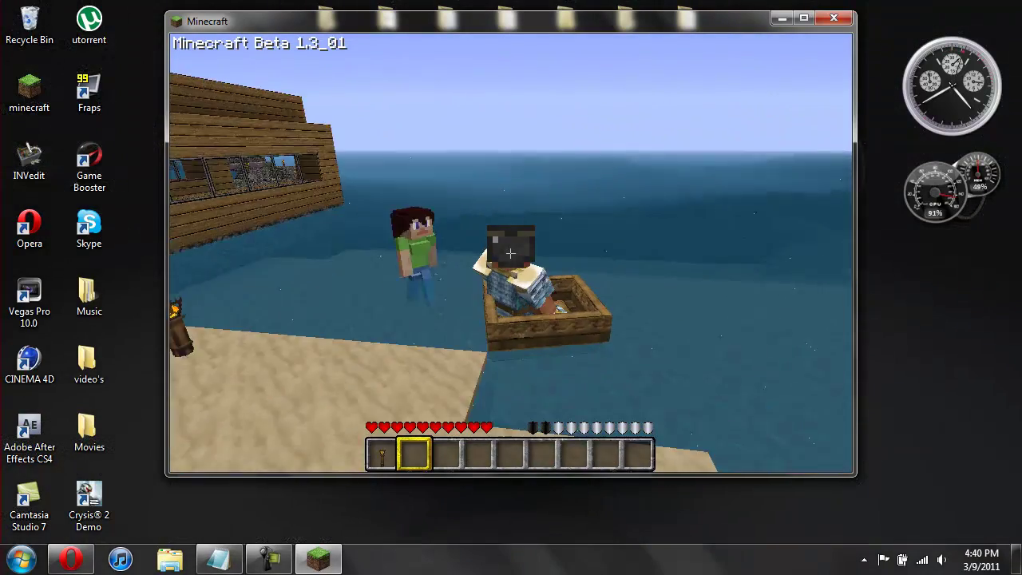
key(w)
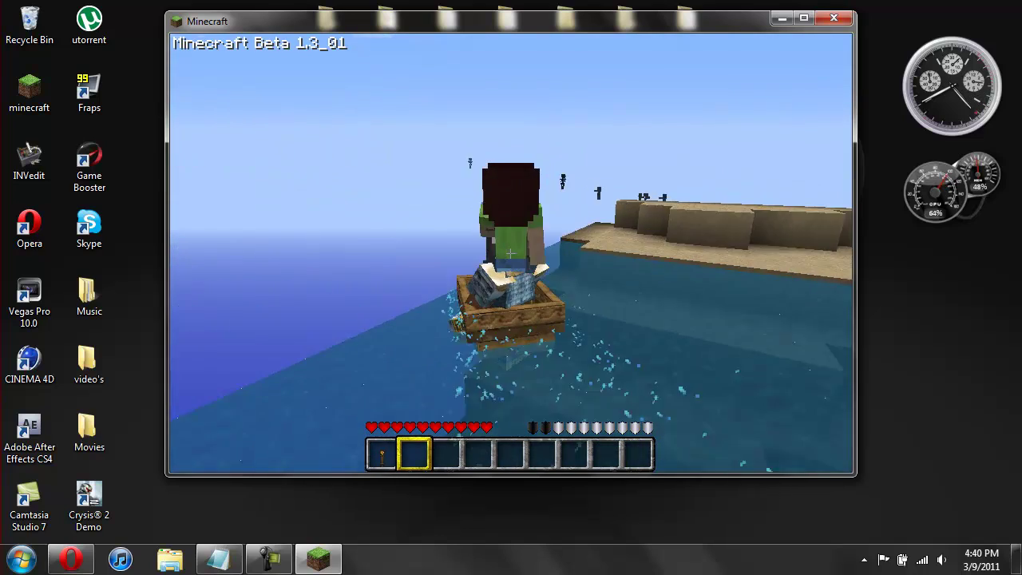
Step: Swim ashore with the companion and walk around the sandy ledge beside the stone cliff
key(space)
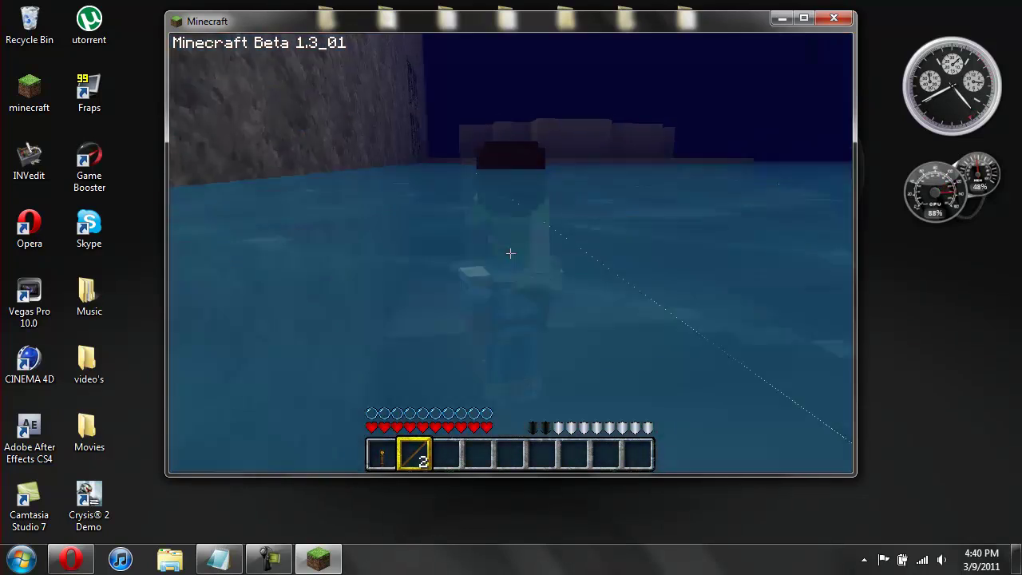
key(w)
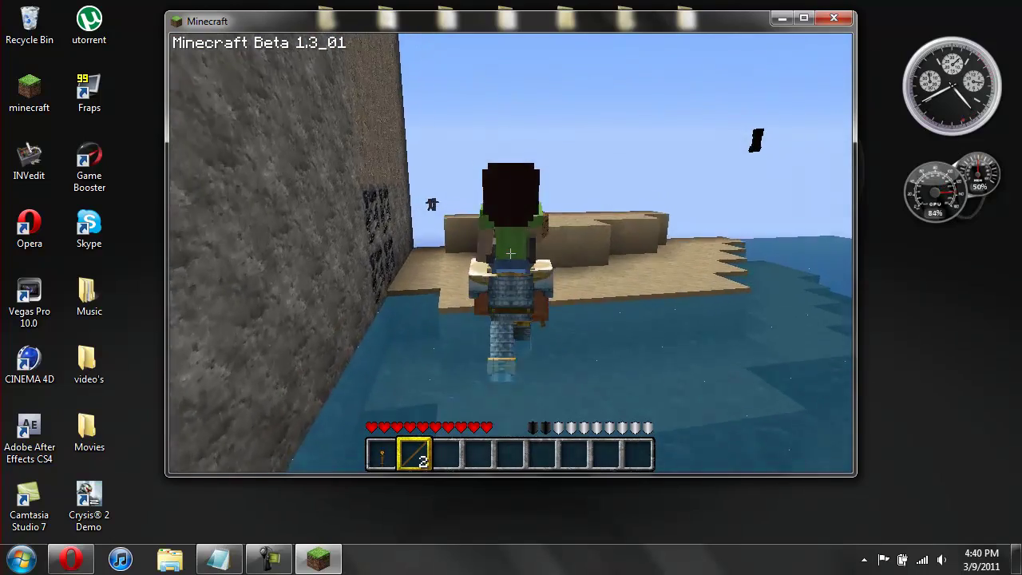
key(w)
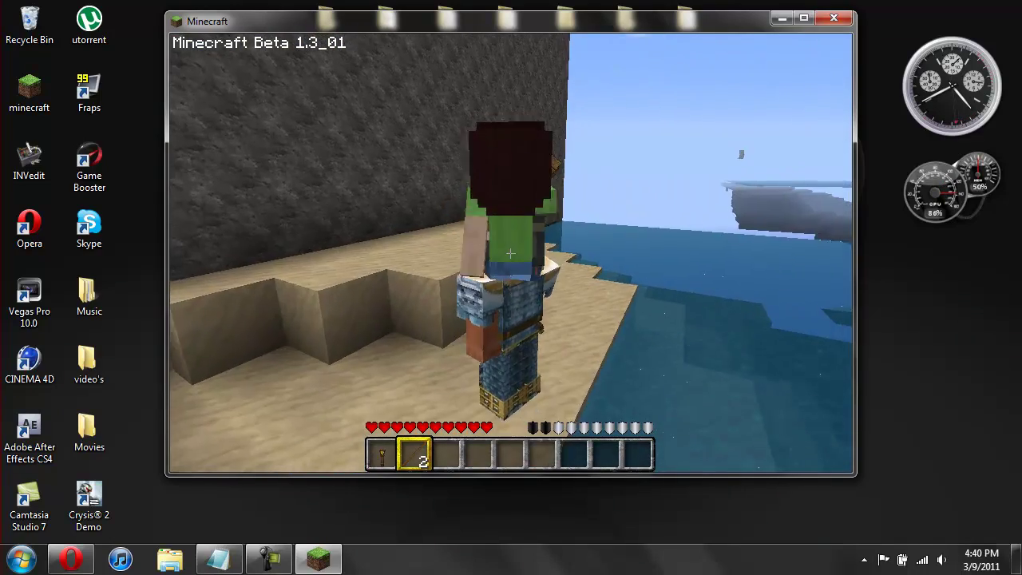
key(w)
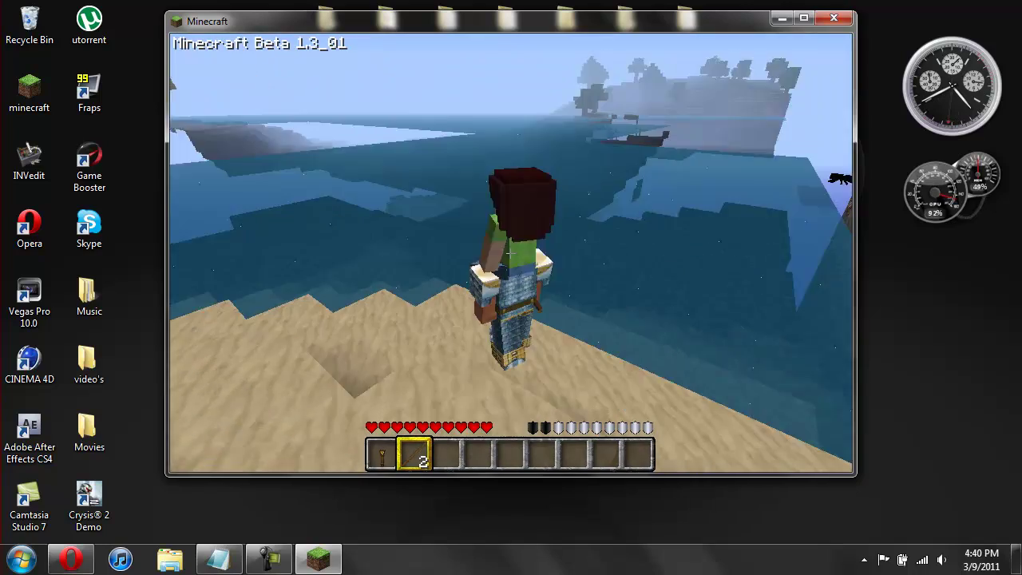
key(w)
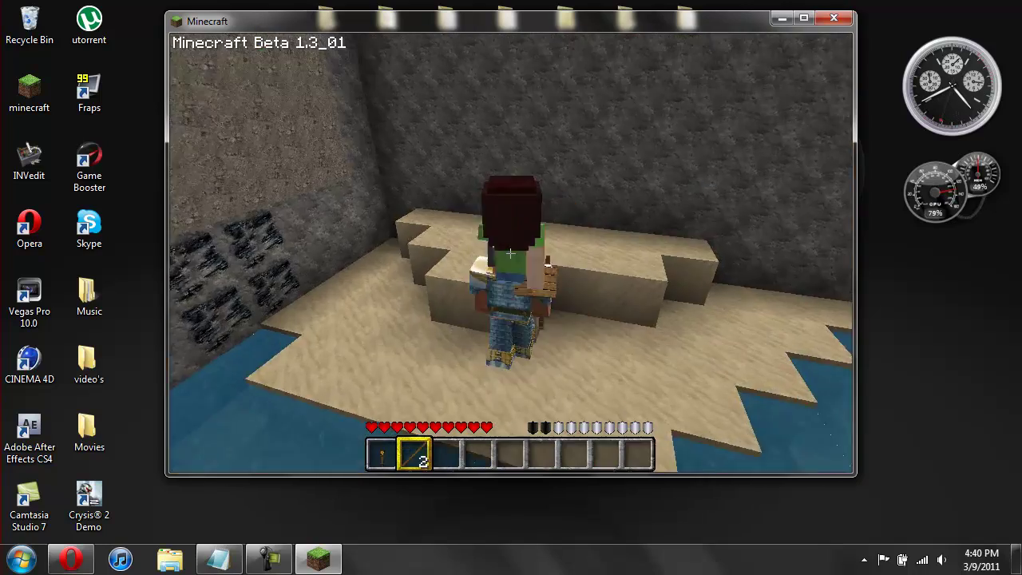
key(w)
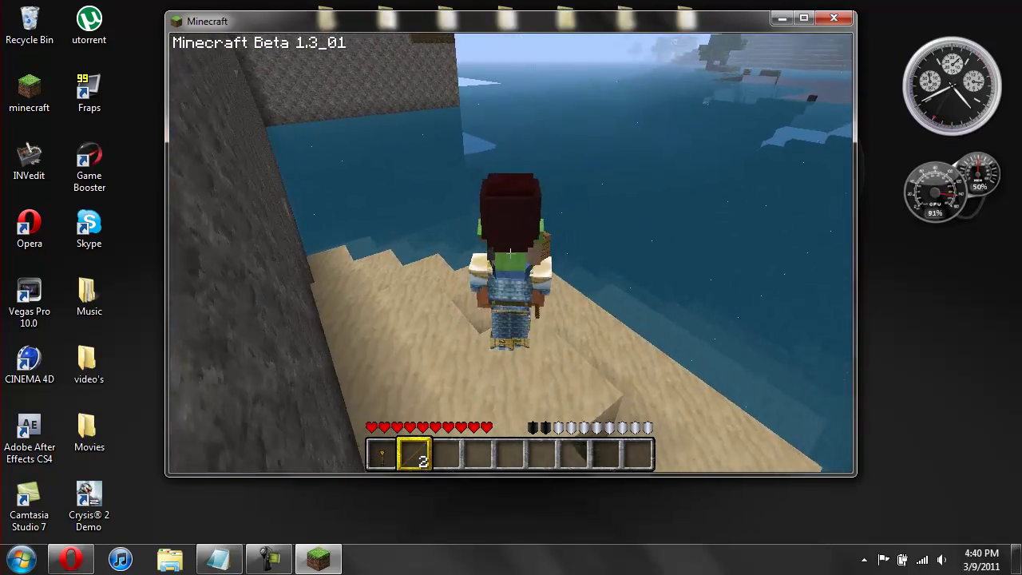
key(w)
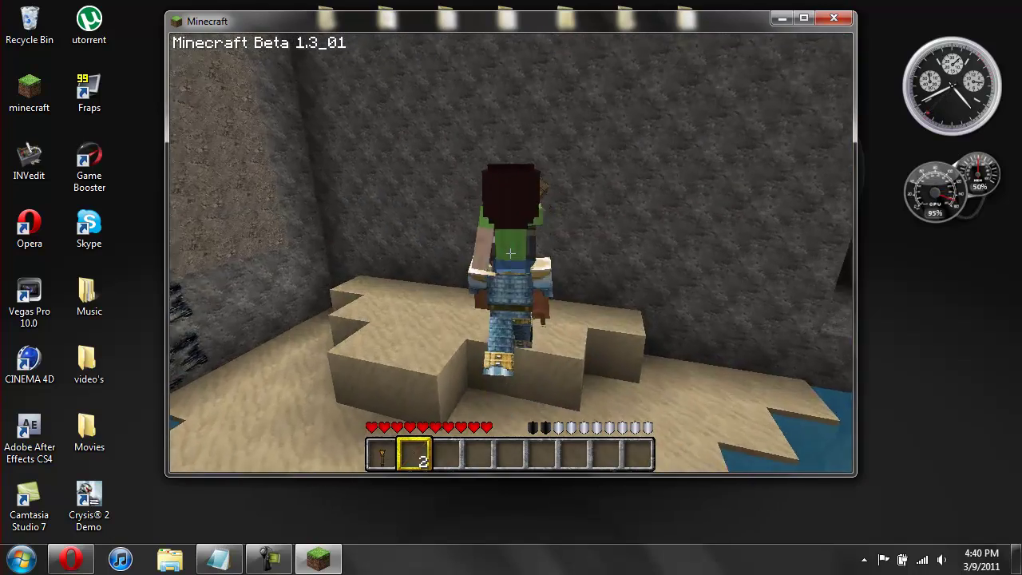
Step: Walk the companion back to the edge of the sand by the water, pause the game and close Minecraft
key(w)
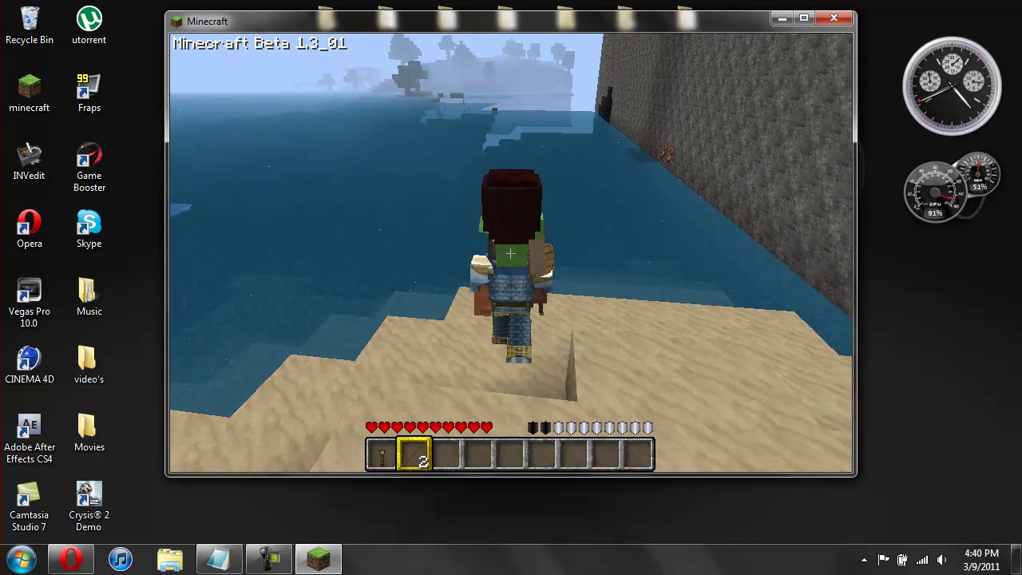
key(Escape)
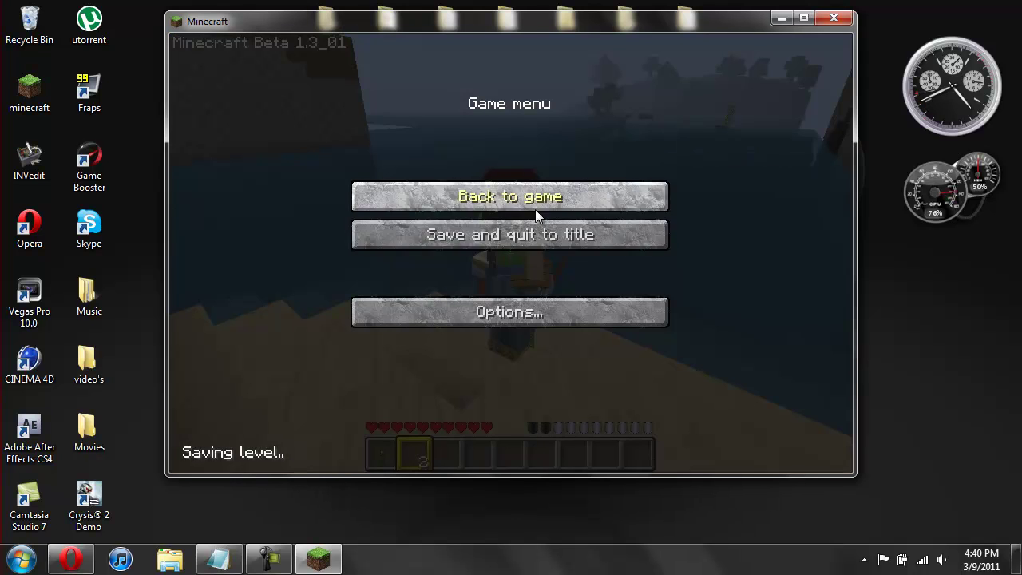
click(834, 18)
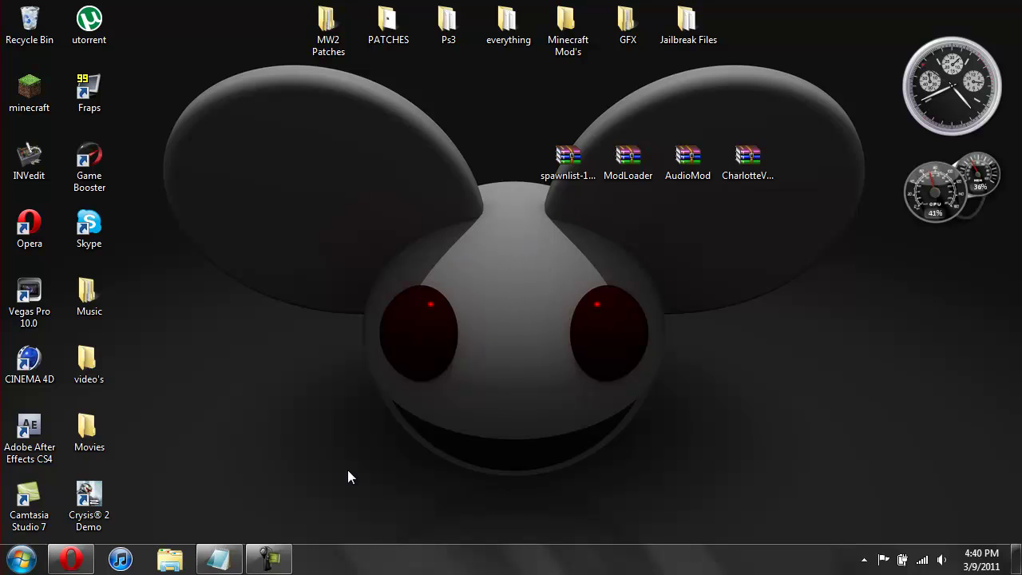
click(264, 559)
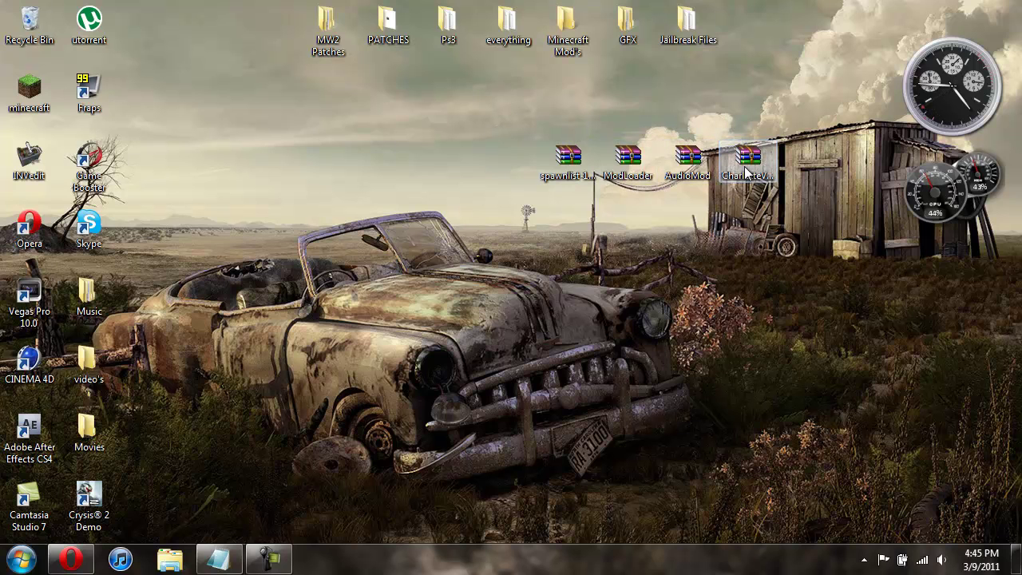
Step: Switch to Opera, look over the Charlotte Female Companion Mod forum topic, and check the CharlotteV4beta.zip download before cancelling it
click(74, 563)
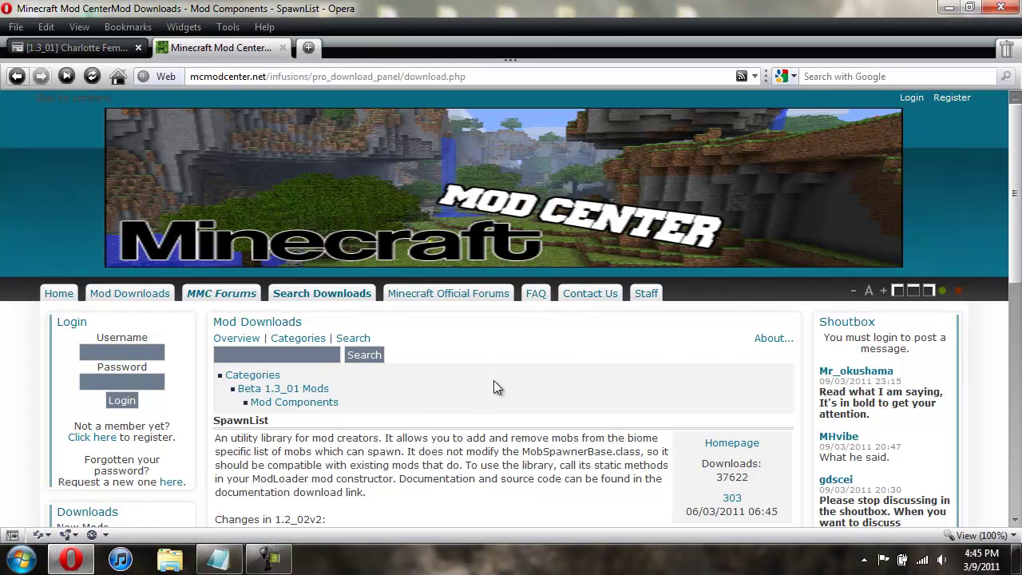
click(76, 47)
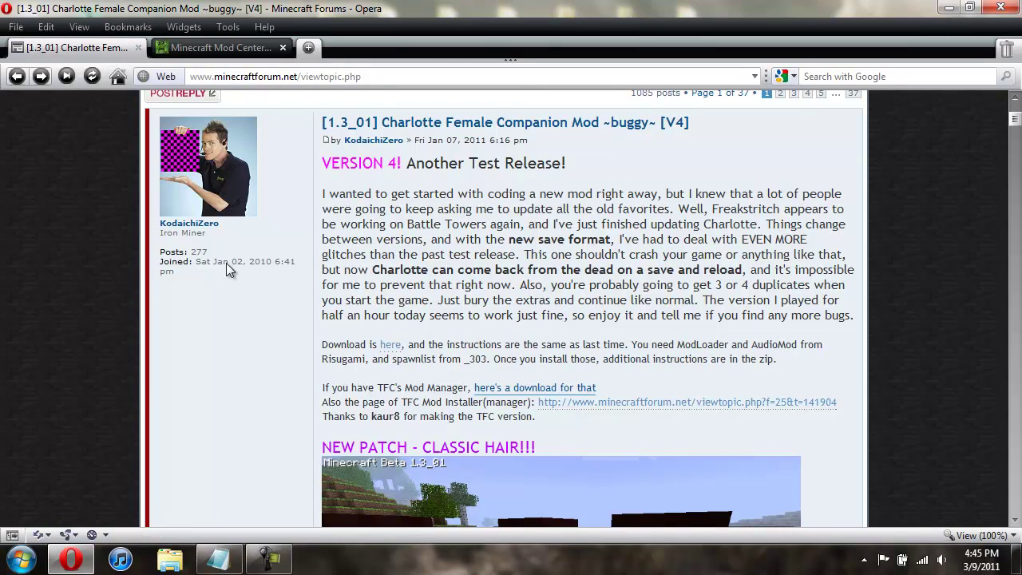
scroll(229, 272, up, 5)
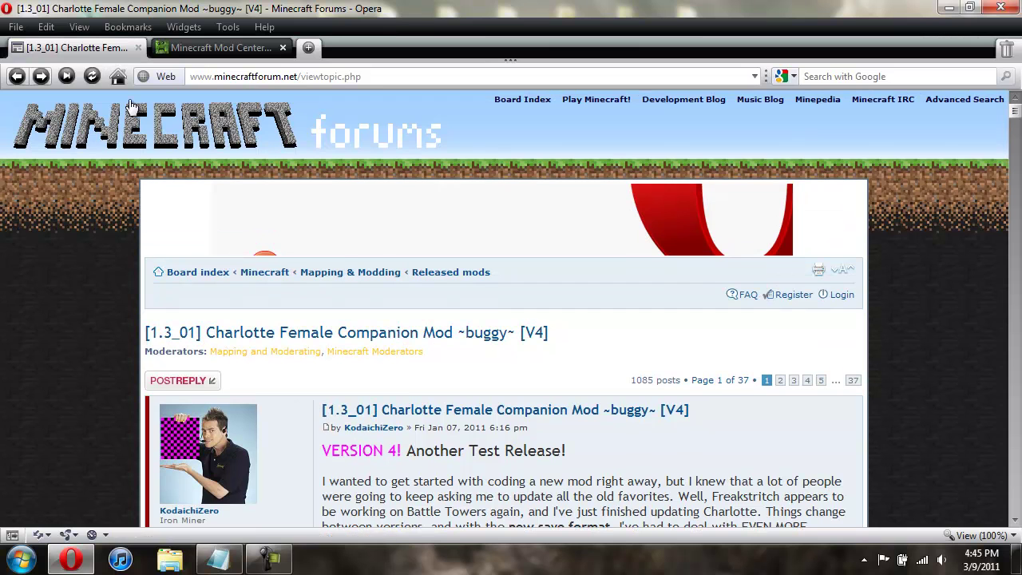
click(229, 134)
scroll(958, 220, down, 3)
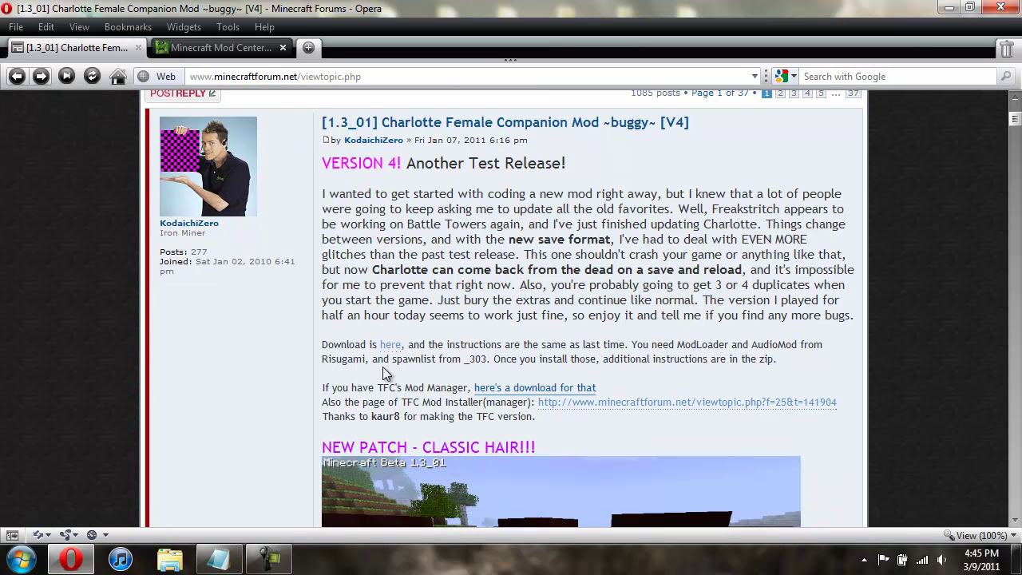
click(389, 348)
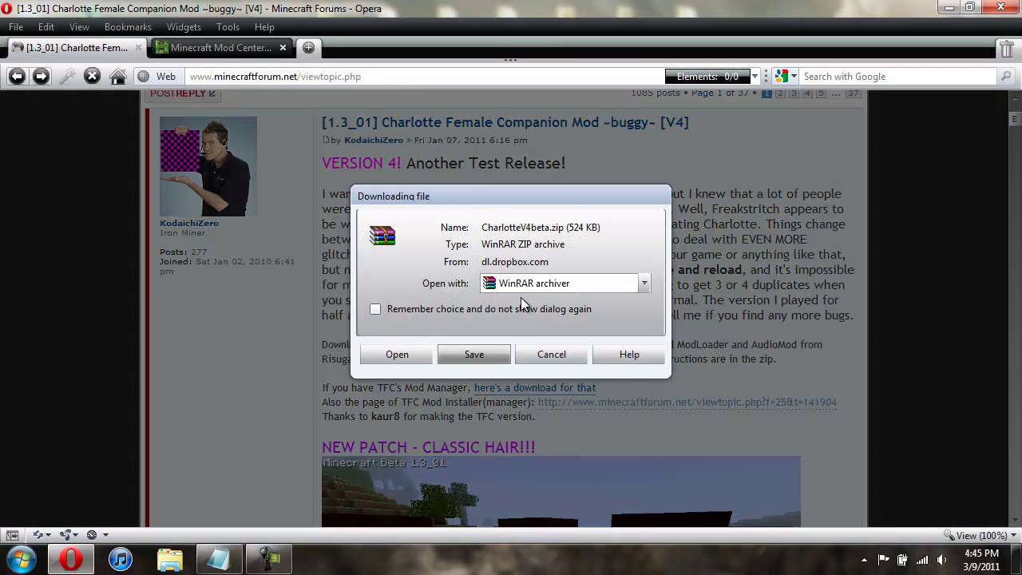
click(566, 355)
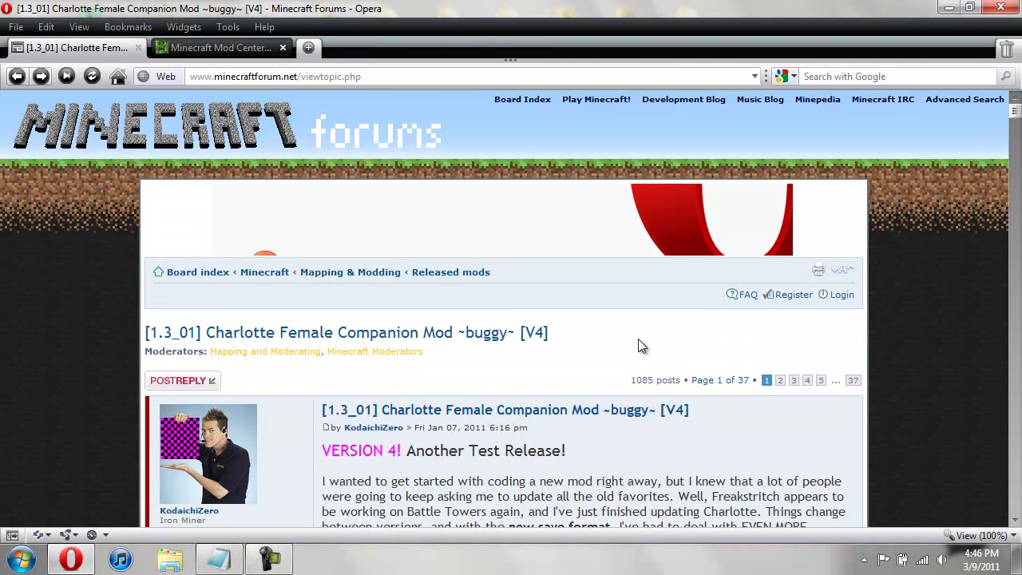
Step: Check the spawnlist-1.3v1.zip download on the Mod Center SpawnList page, cancel it and minimize the browser
click(223, 46)
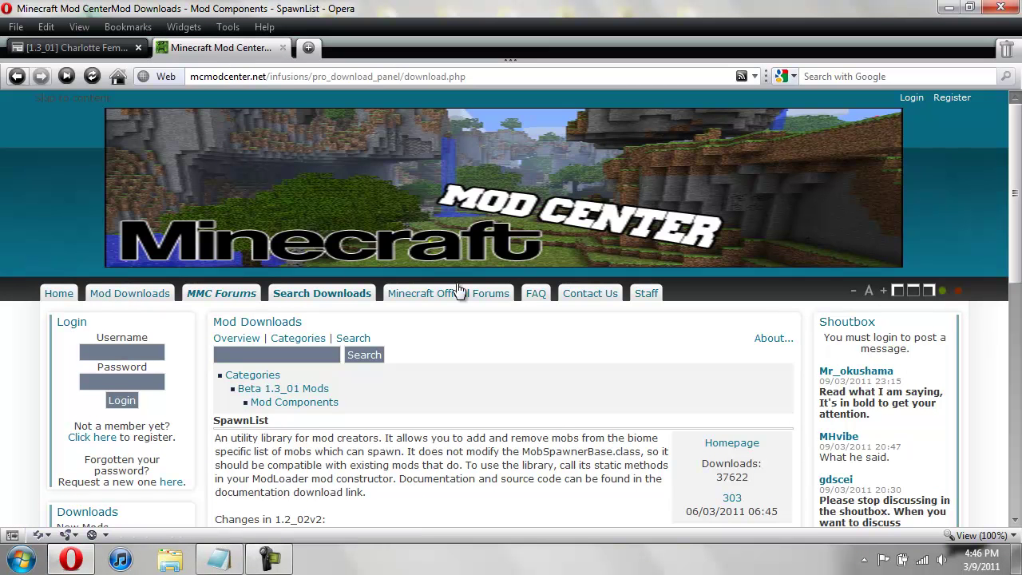
scroll(587, 294, down, 5)
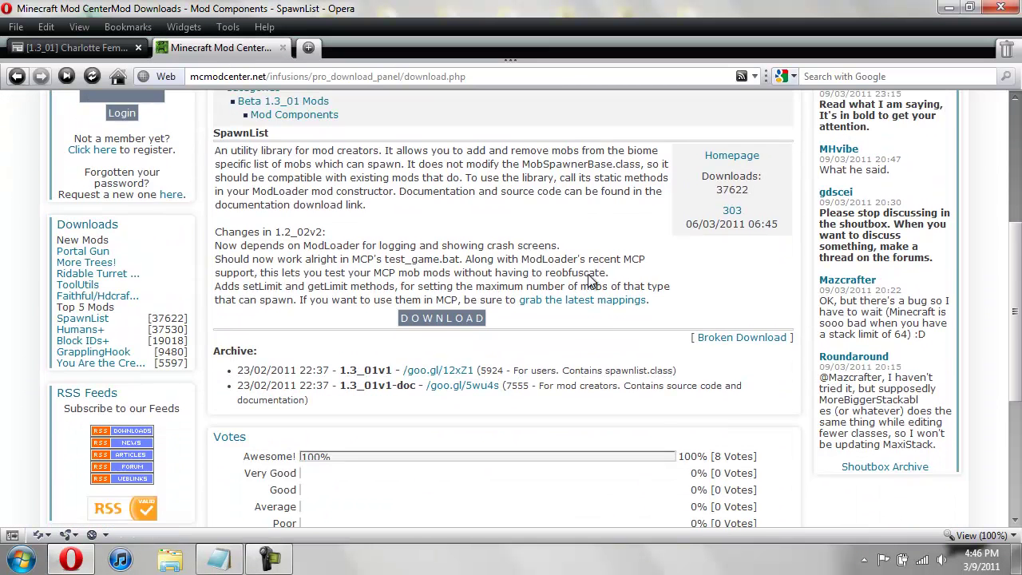
click(440, 318)
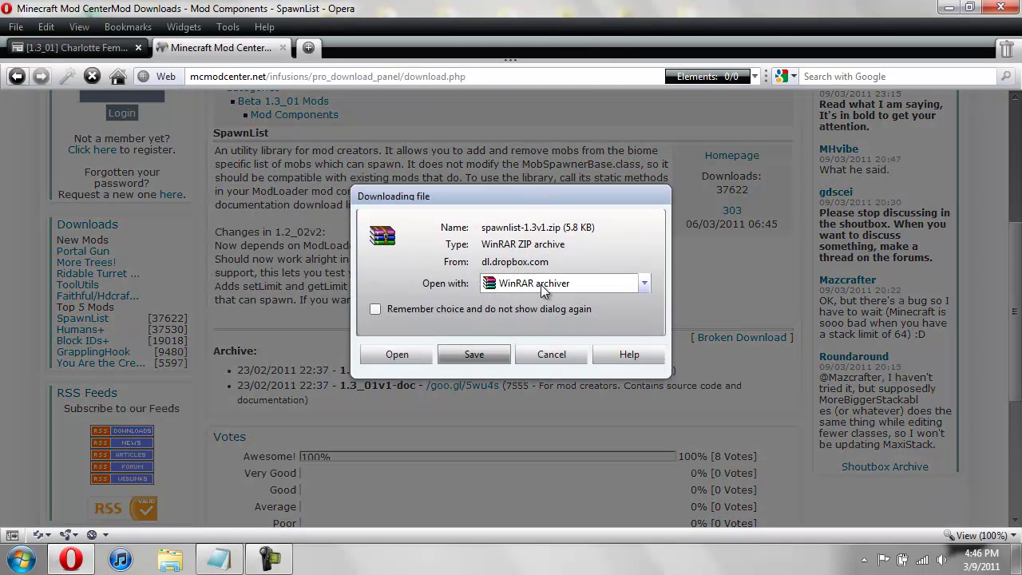
click(559, 354)
scroll(372, 212, up, 5)
scroll(382, 227, down, 3)
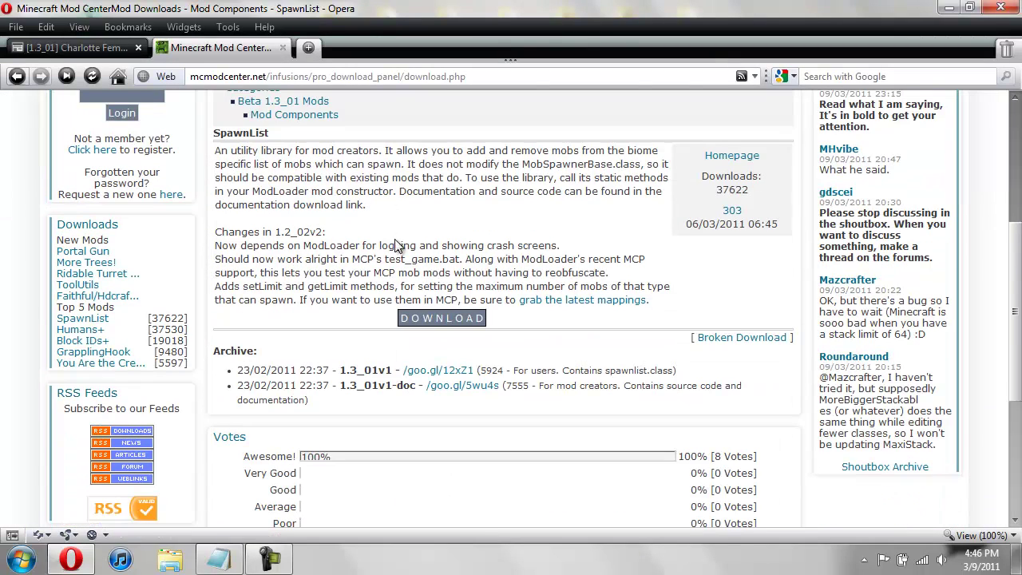
click(449, 319)
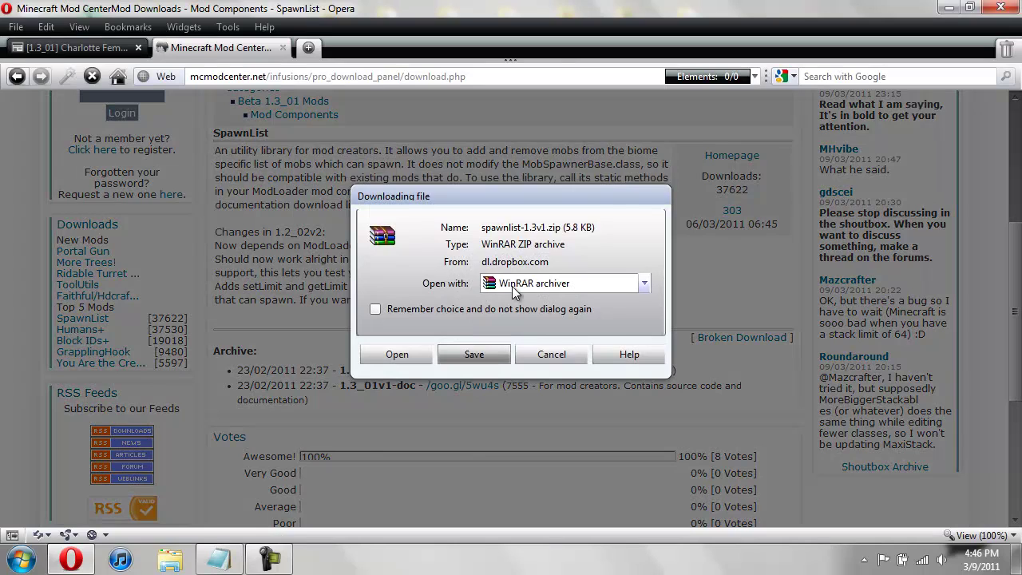
click(557, 352)
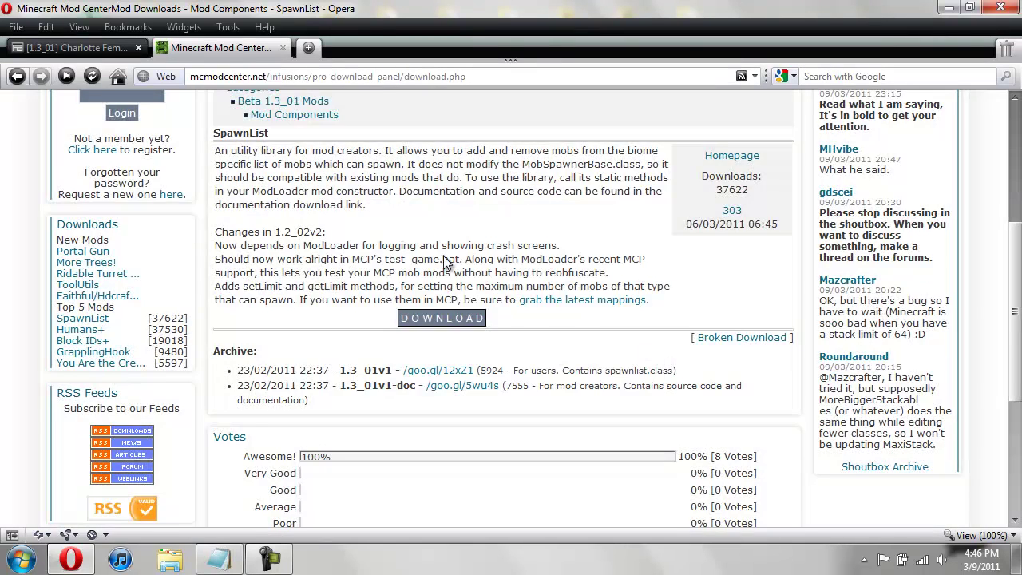
scroll(499, 247, up, 5)
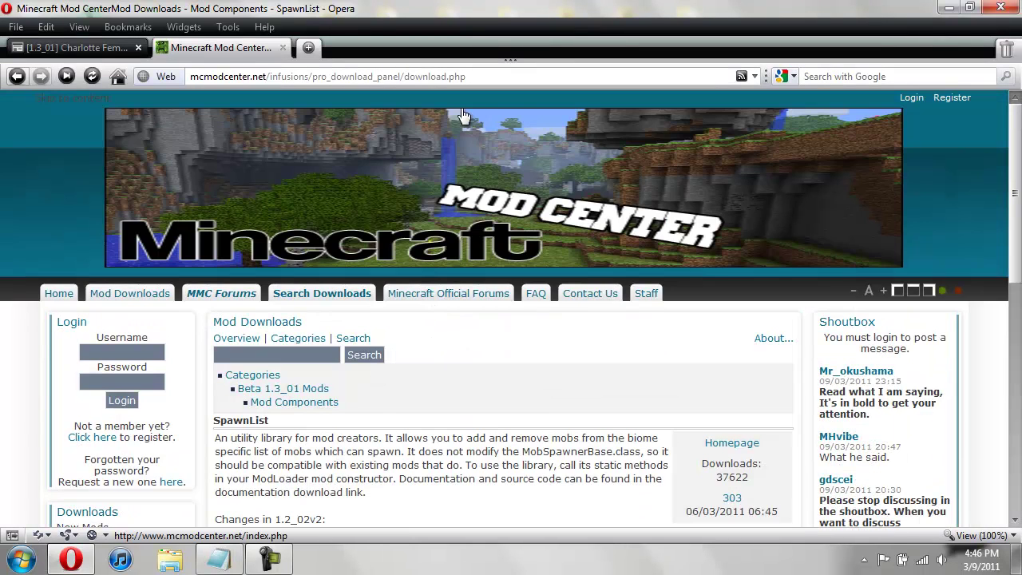
click(950, 7)
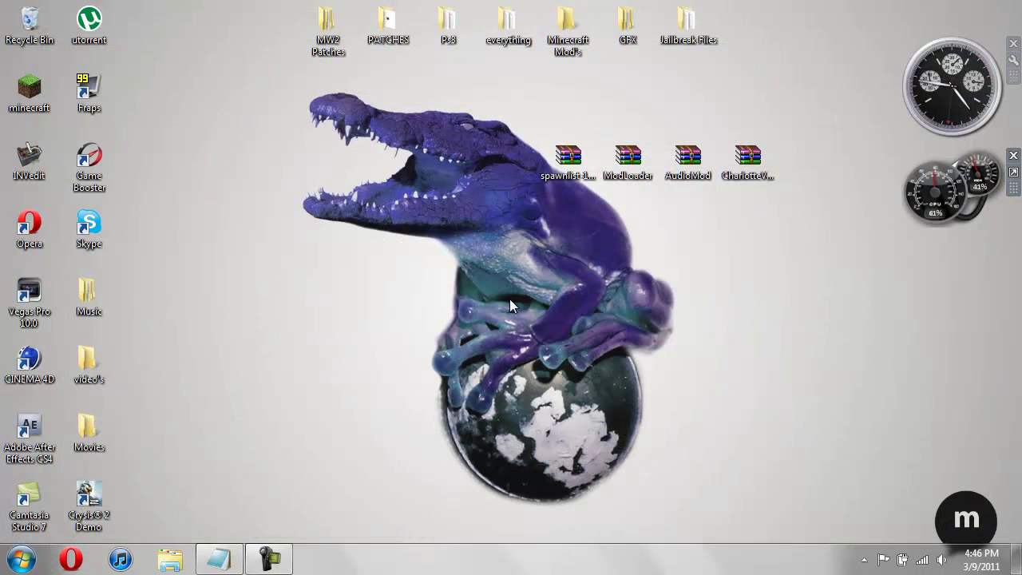
click(24, 561)
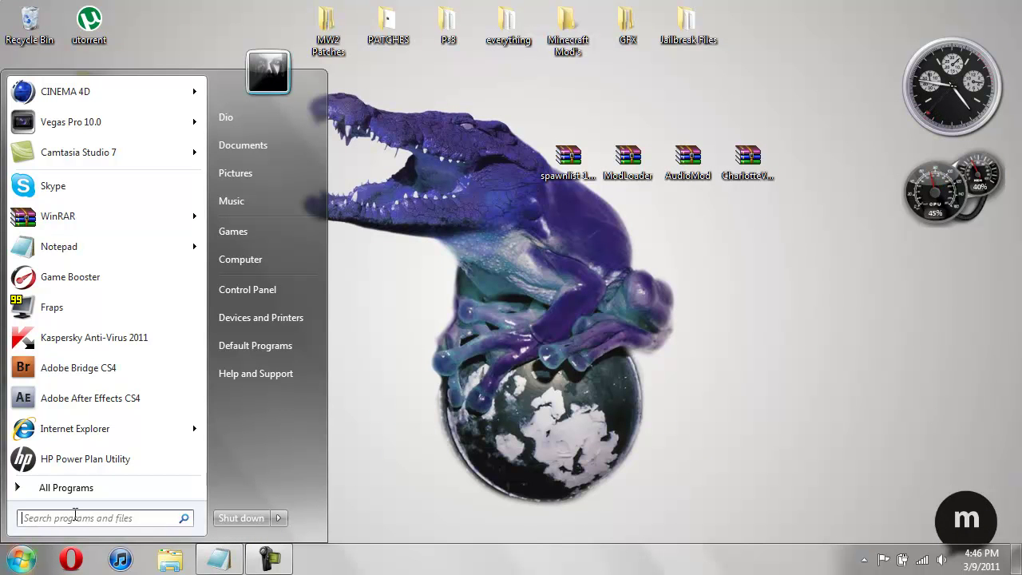
text(%appdata%)
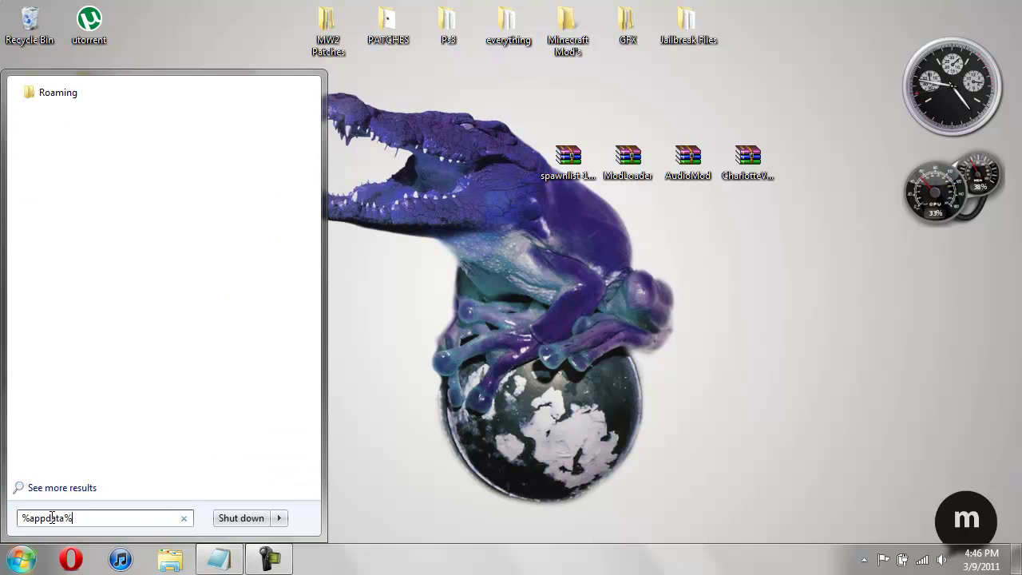
key(BackSpace)
key(BackSpace)
key(BackSpace)
key(BackSpace)
key(BackSpace)
key(BackSpace)
key(BackSpace)
key(BackSpace)
key(BackSpace)
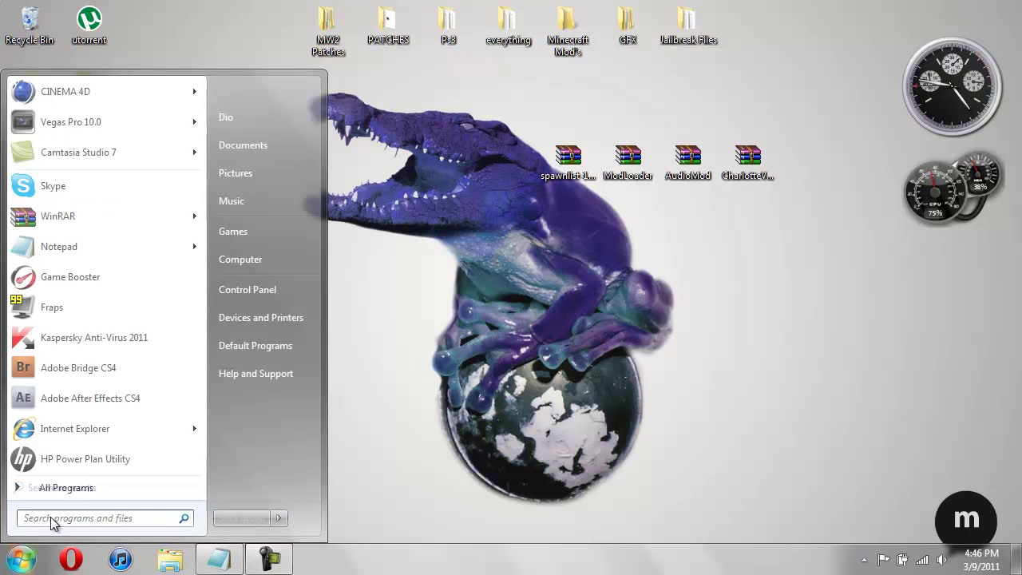
Step: Search for Run, launch it and run %appdata% to open the Roaming folder
text(run)
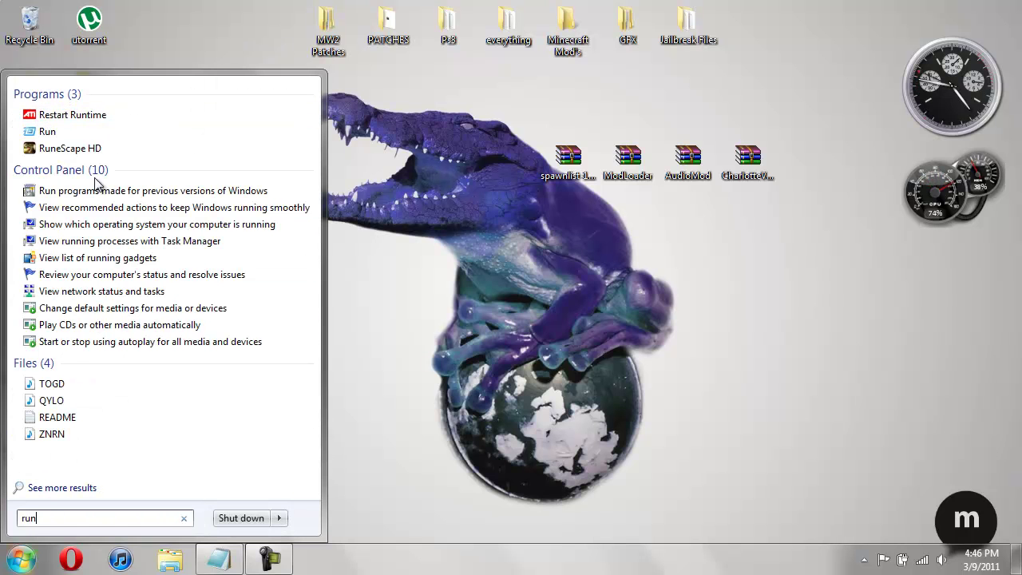
click(64, 134)
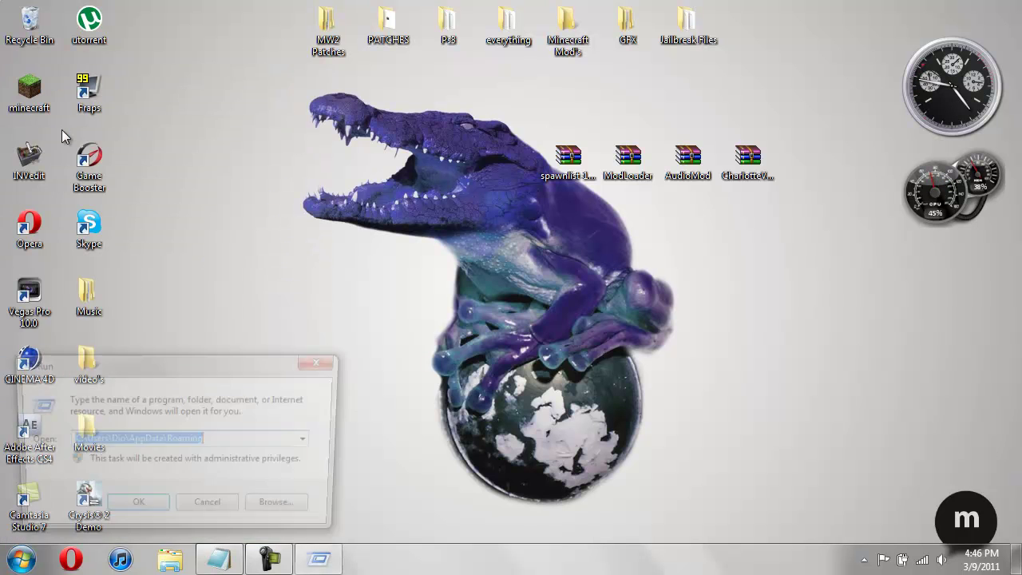
key(BackSpace)
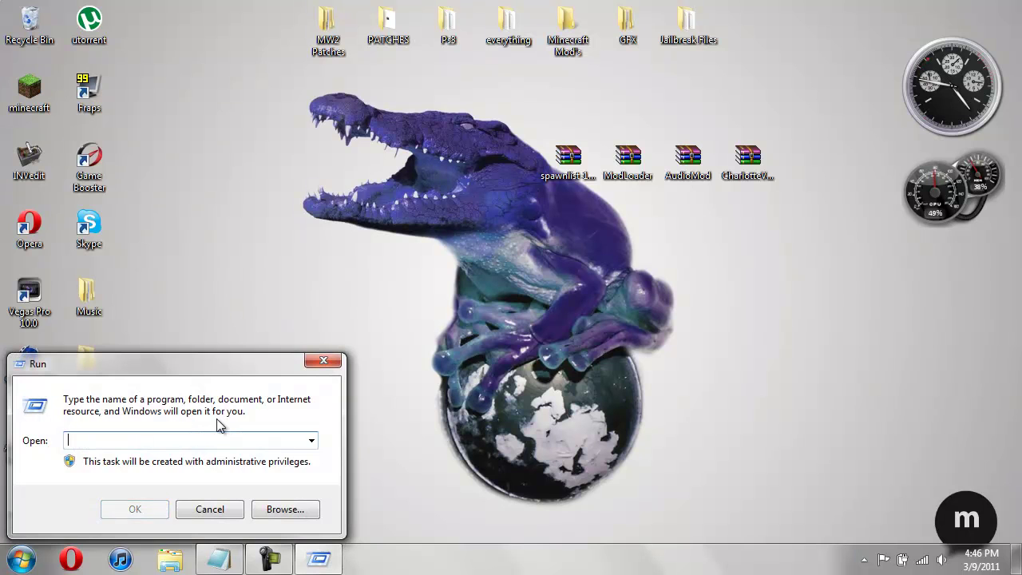
text(%a)
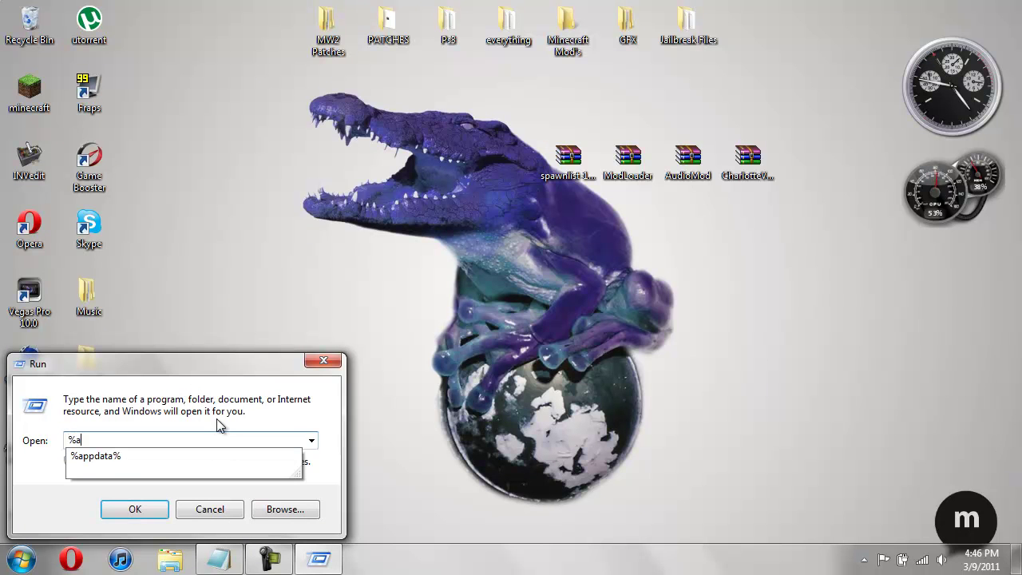
text(ppdata$)
key(BackSpace)
text(%)
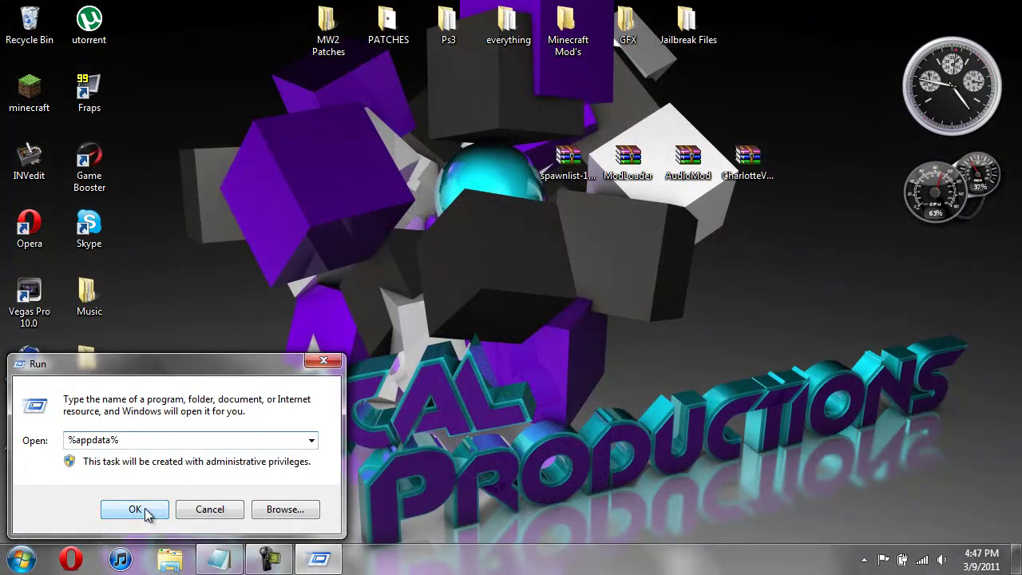
click(135, 509)
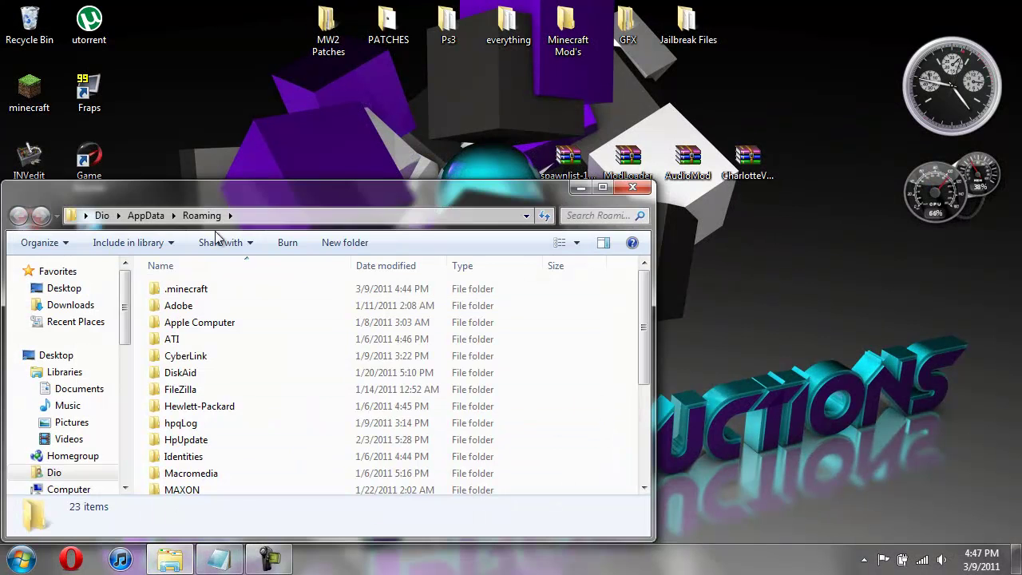
Step: Move the folder window higher on the desktop and open the bin folder inside .minecraft
drag(270, 197, 273, 146)
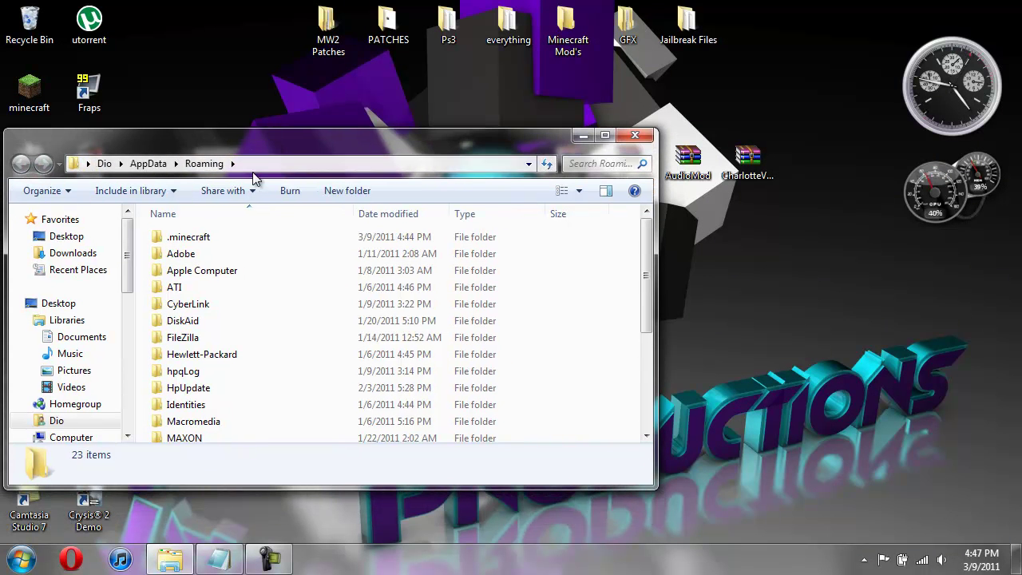
double_click(226, 236)
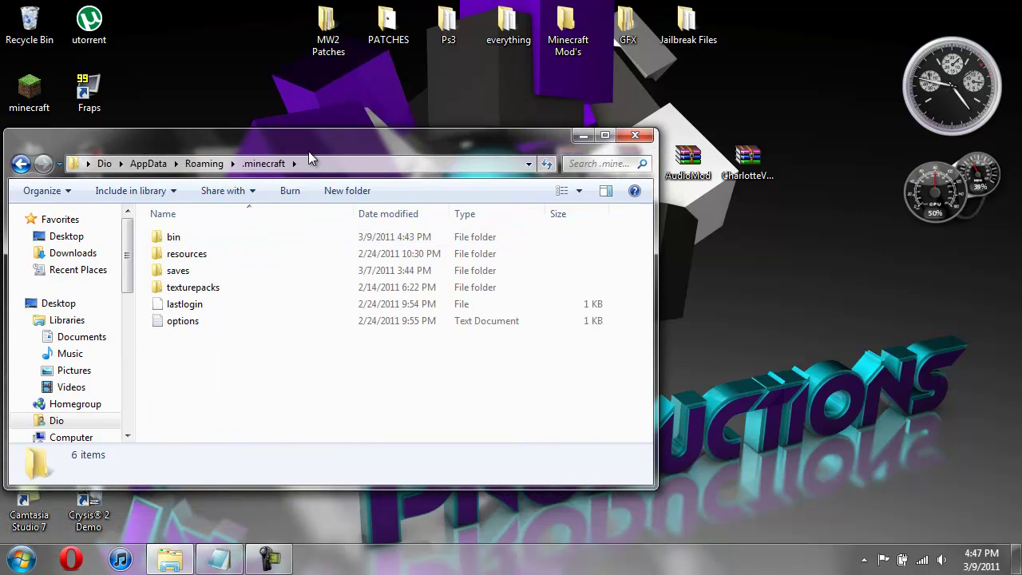
mouse_move(303, 144)
mouse_down()
mouse_move(412, 223)
mouse_move(312, 159)
mouse_move(308, 139)
mouse_up()
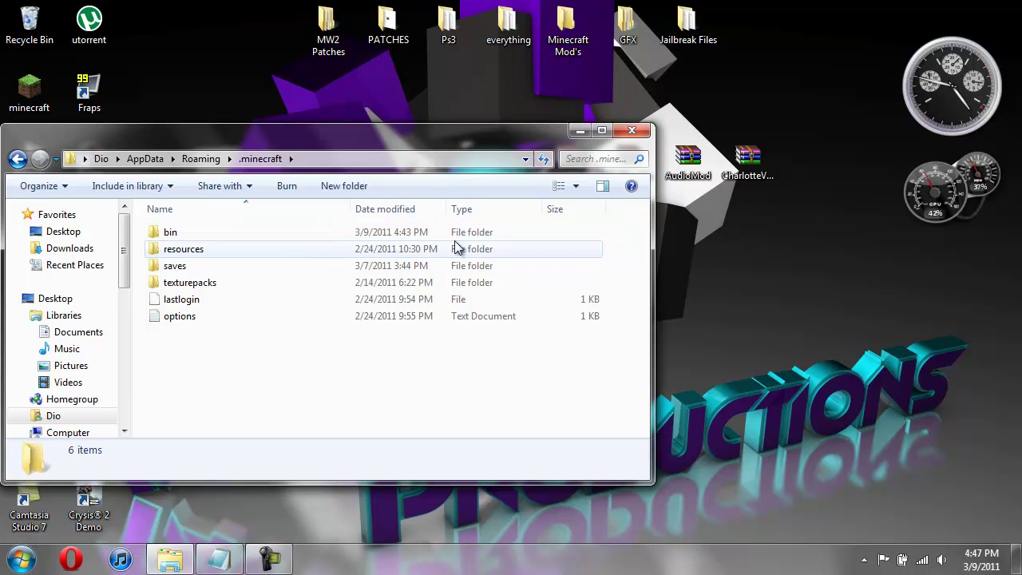
double_click(206, 233)
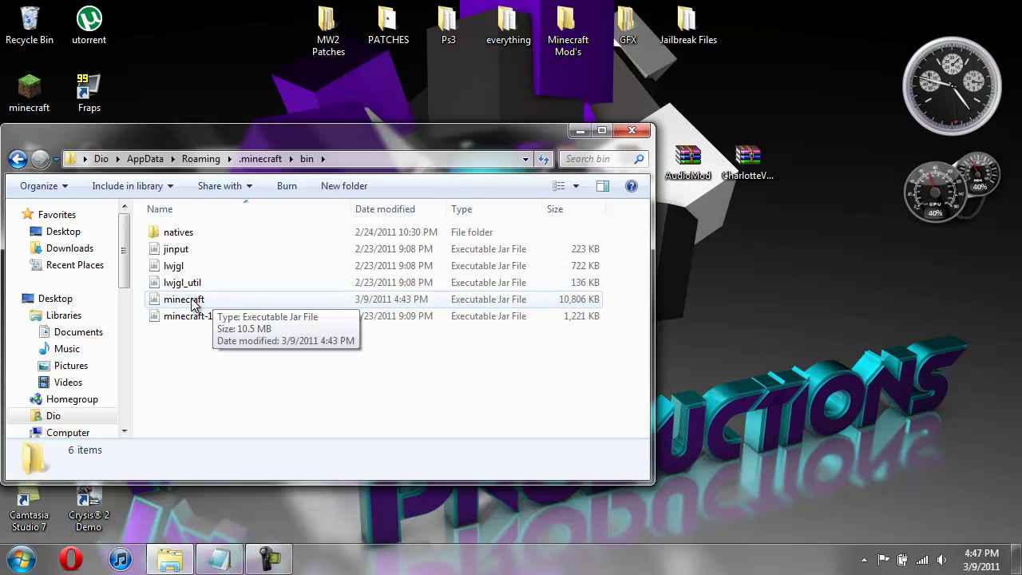
Step: Open the minecraft jar file with WinRAR, fit its window to half the screen and minimize the bin folder window
click(194, 306)
right_click(193, 302)
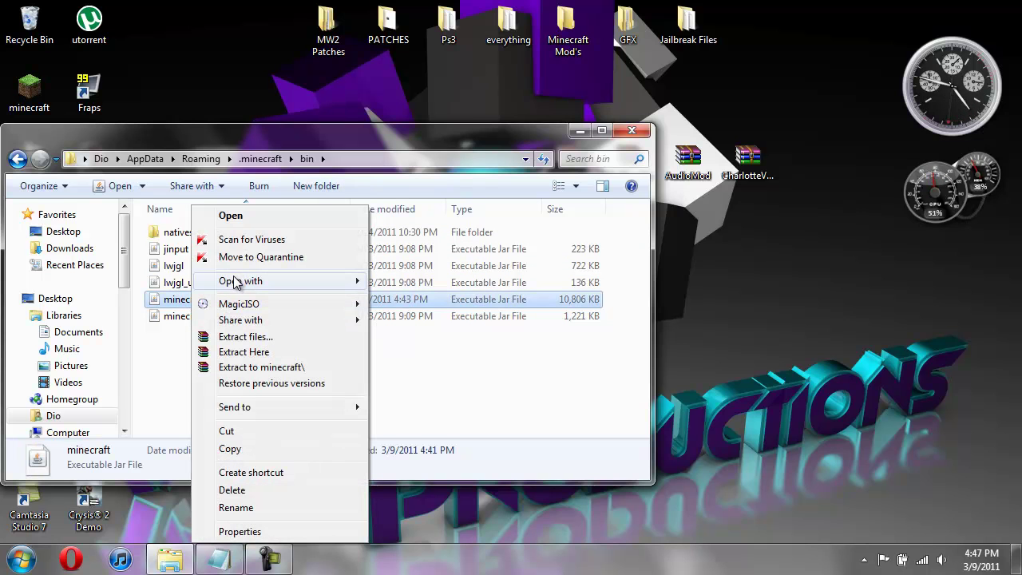
mouse_move(243, 282)
click(423, 298)
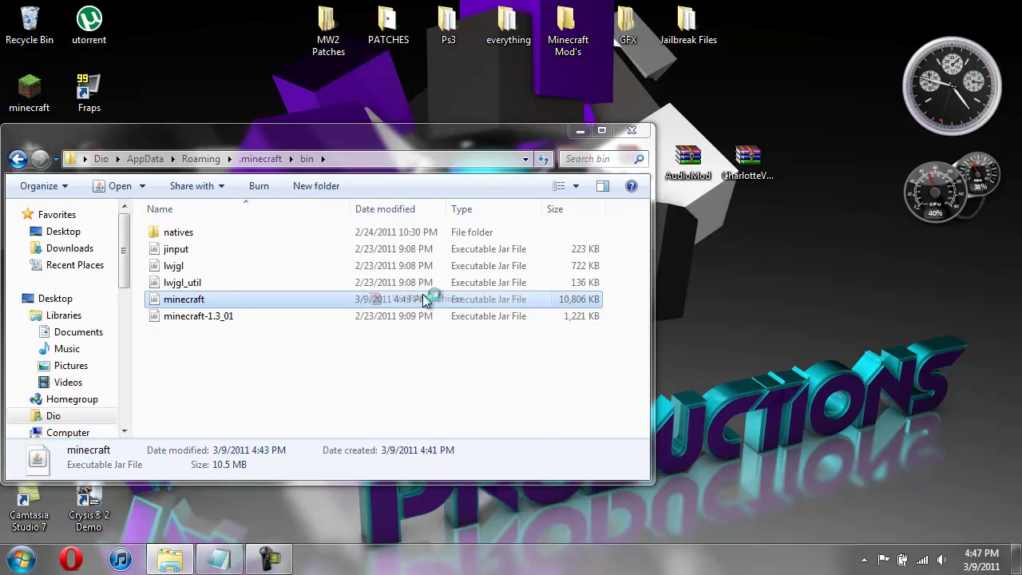
drag(395, 137, 3, 226)
click(579, 130)
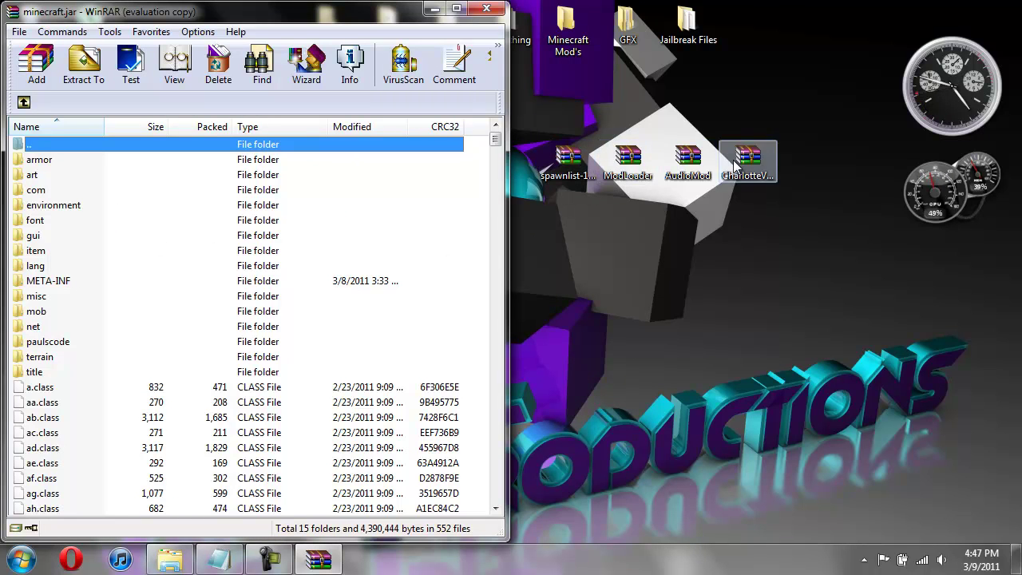
Step: Open the spawnlist archive from the desktop and place its window side by side with minecraft.jar
double_click(569, 165)
drag(369, 53, 1021, 112)
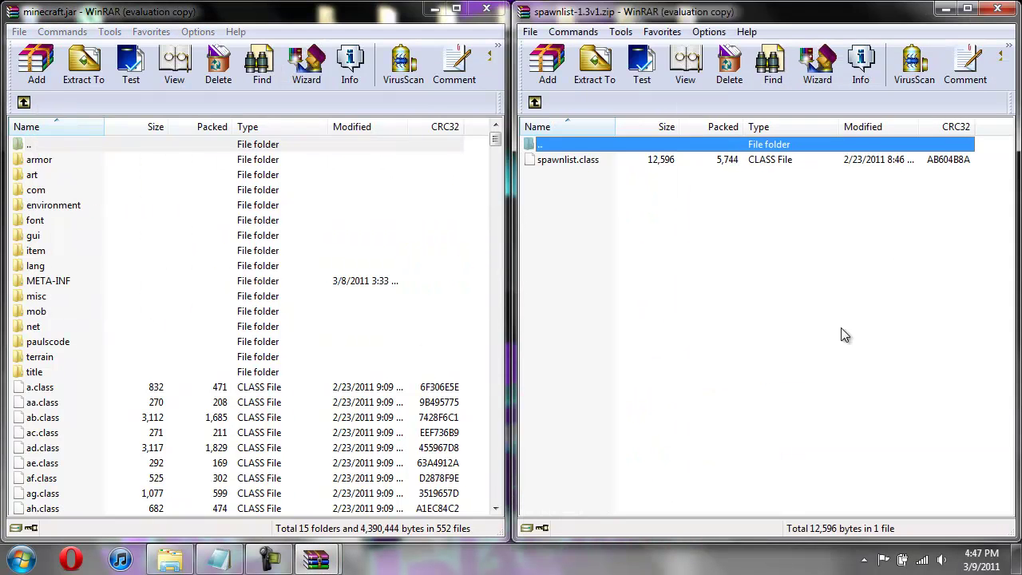
Step: Add spawnlist.class to the root of minecraft.jar with the default archive options and close the spawnlist archive
click(579, 159)
drag(624, 161, 254, 438)
click(261, 414)
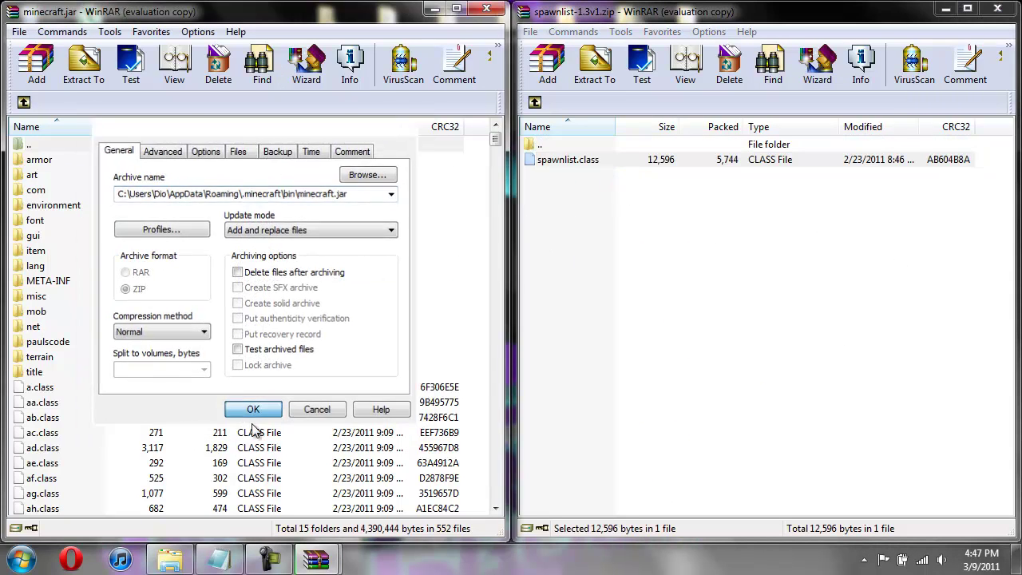
click(998, 9)
Step: Open the ModLoader archive beside minecraft.jar, add all its class files to the jar's root and close the archive
click(637, 166)
double_click(639, 167)
drag(420, 64, 1015, 145)
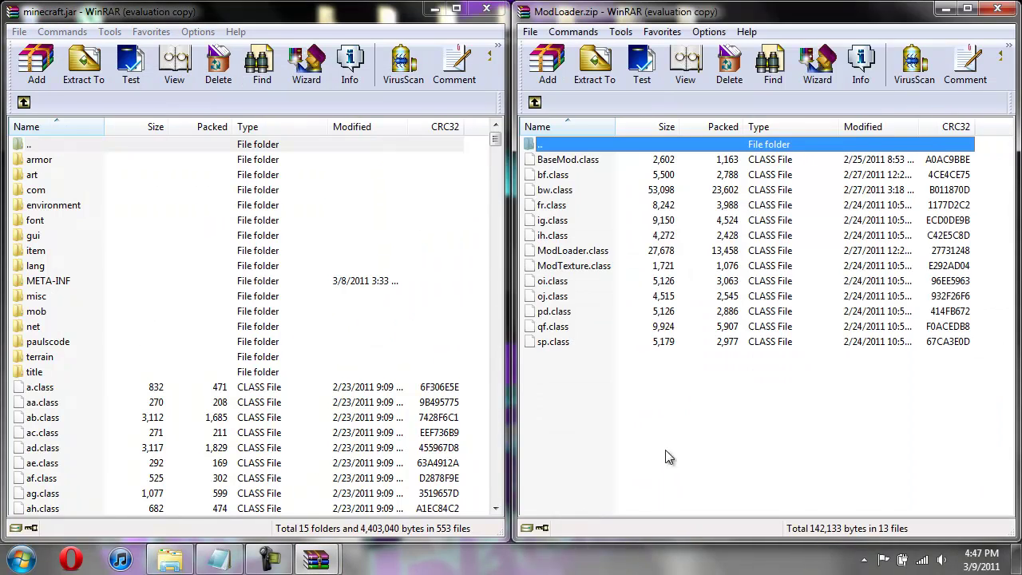
drag(623, 494, 637, 164)
drag(661, 242, 263, 435)
click(263, 410)
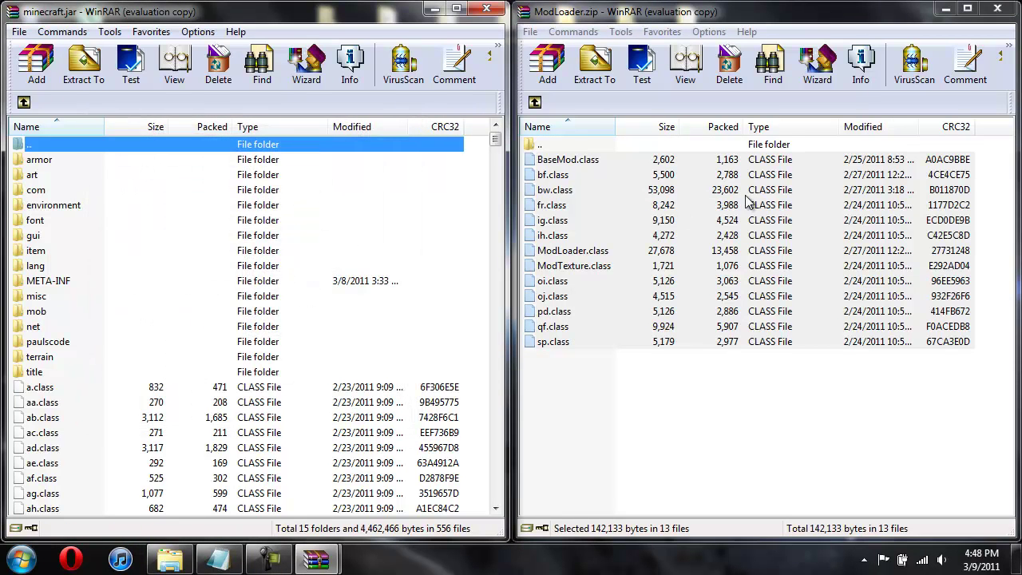
click(997, 9)
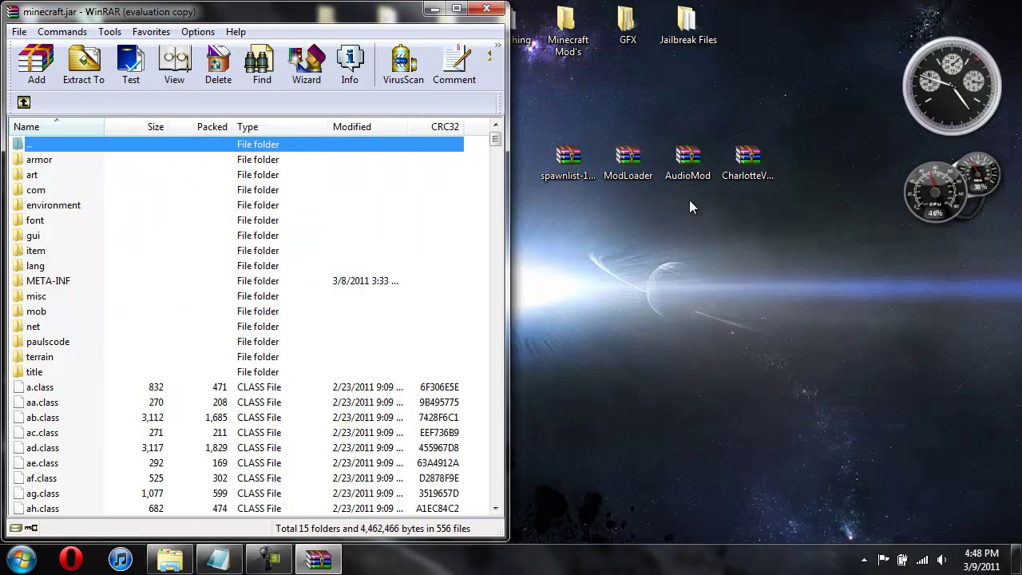
Step: Open the AudioMod archive from the desktop beside minecraft.jar and add its ibxm folder to the jar's root
double_click(688, 160)
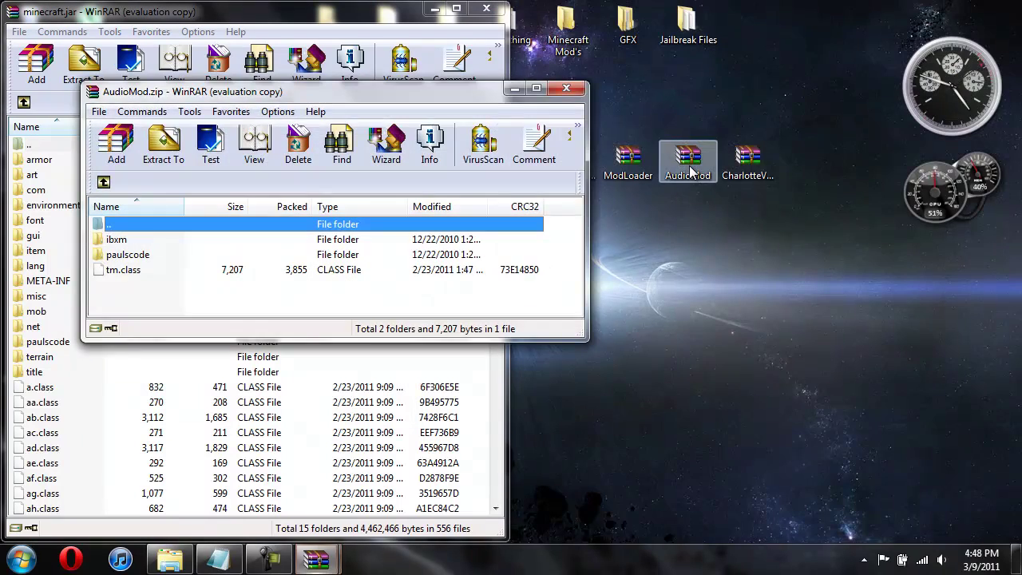
drag(430, 101, 1021, 102)
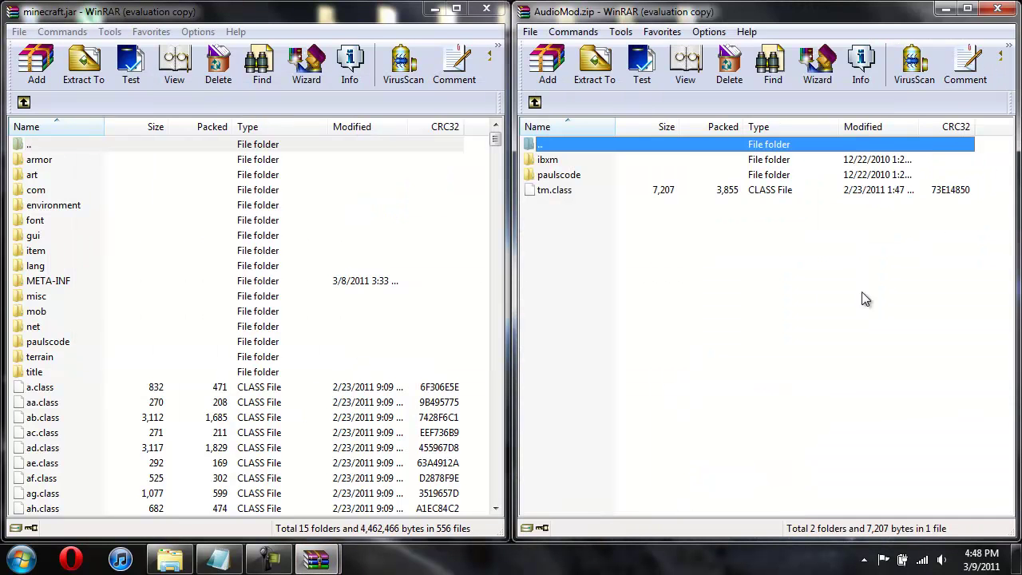
click(576, 162)
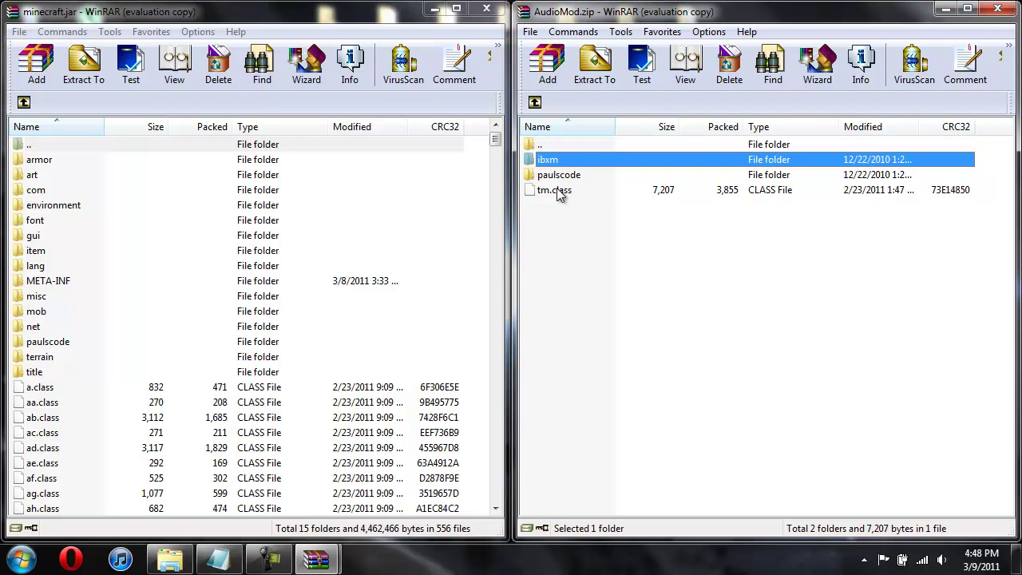
drag(592, 163, 317, 210)
click(254, 410)
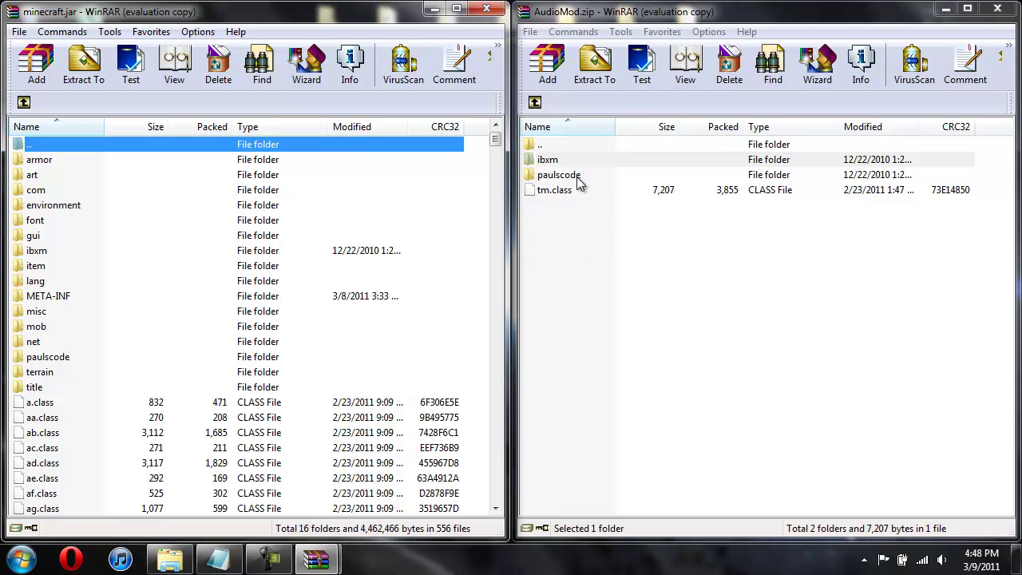
Step: Add CodecIBXM.class from AudioMod's paulscode/sound/codecs folder to the same codecs folder inside minecraft.jar
double_click(44, 360)
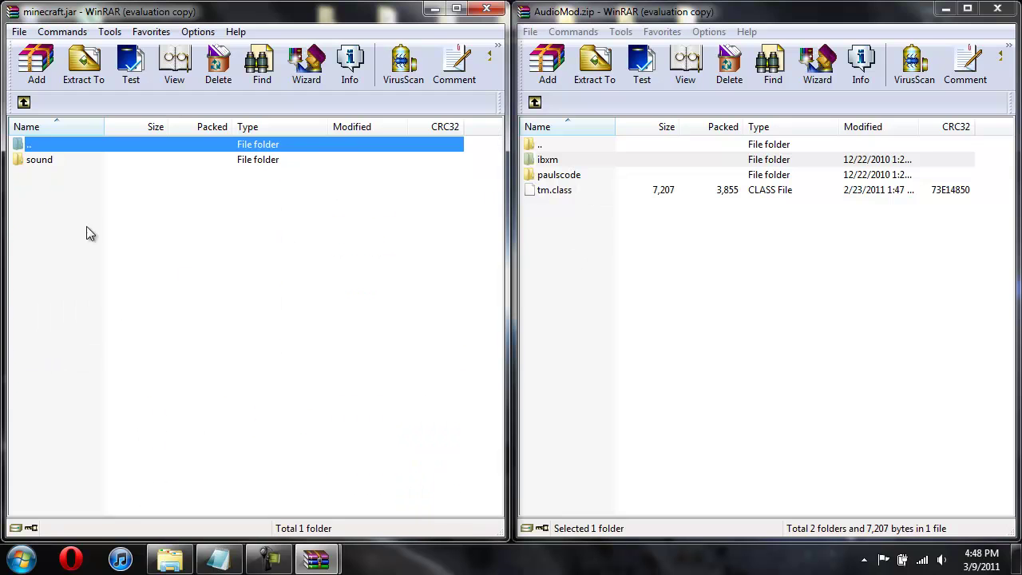
double_click(68, 159)
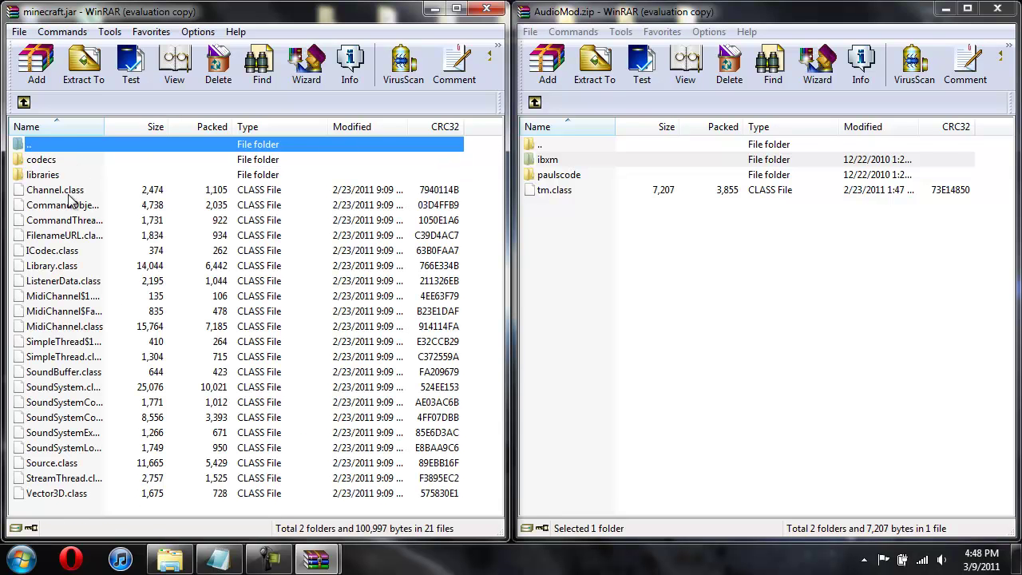
double_click(68, 160)
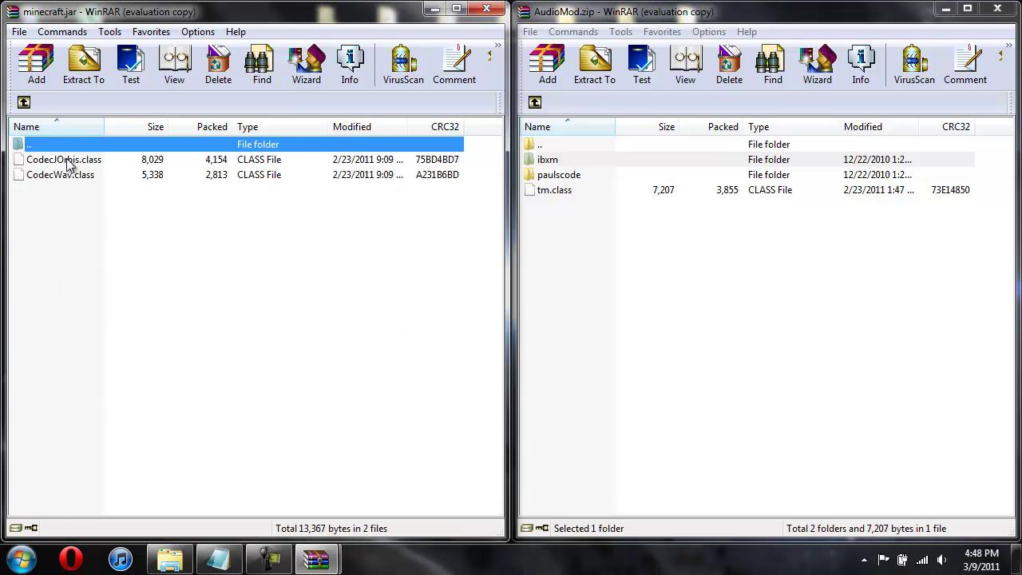
double_click(545, 177)
double_click(546, 161)
double_click(546, 161)
click(562, 161)
drag(596, 161, 303, 308)
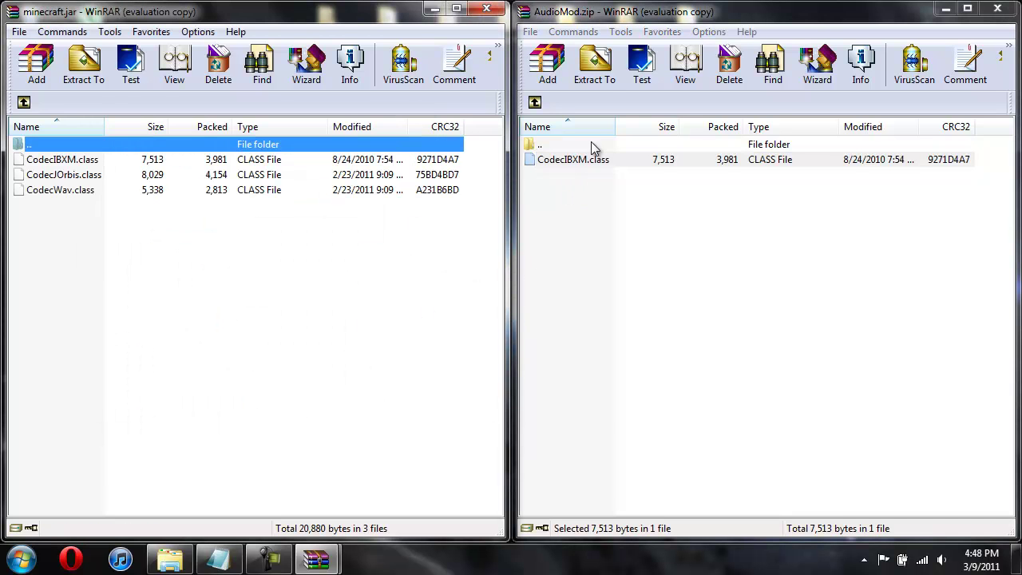
Step: Return both archives to their root, add AudioMod's tm.class to minecraft.jar and close the AudioMod archive
click(536, 104)
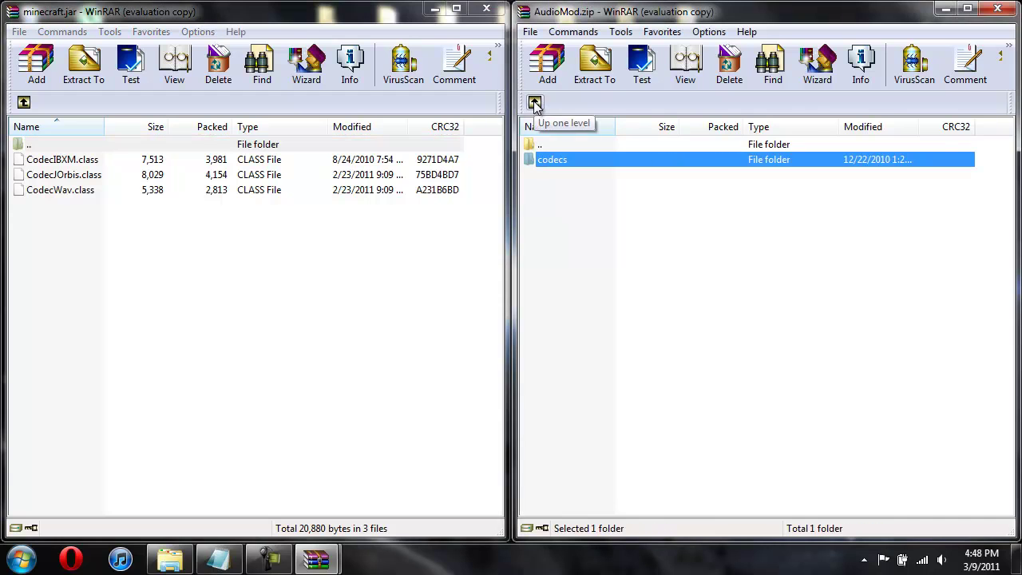
click(535, 104)
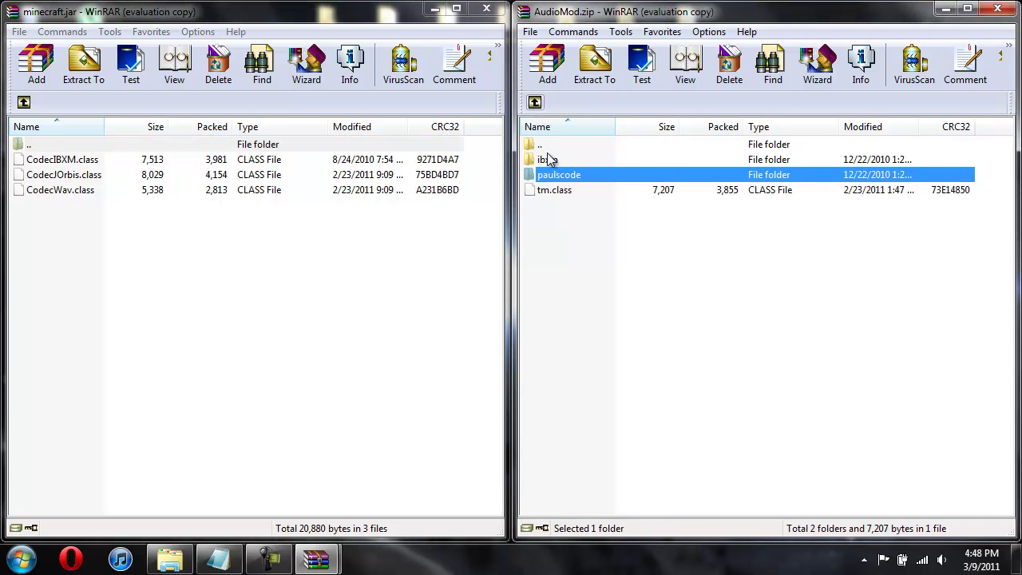
click(24, 103)
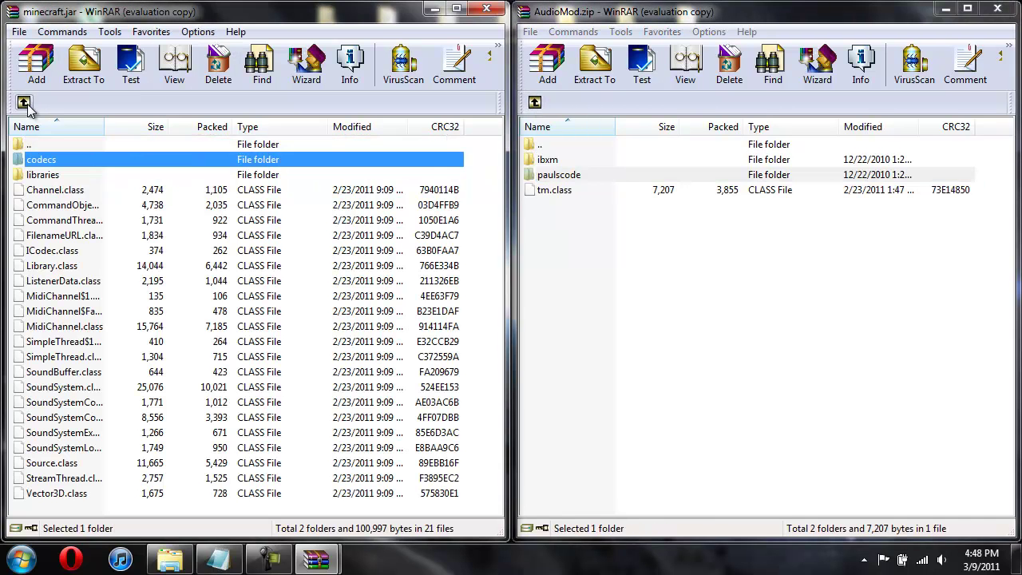
click(24, 104)
click(24, 103)
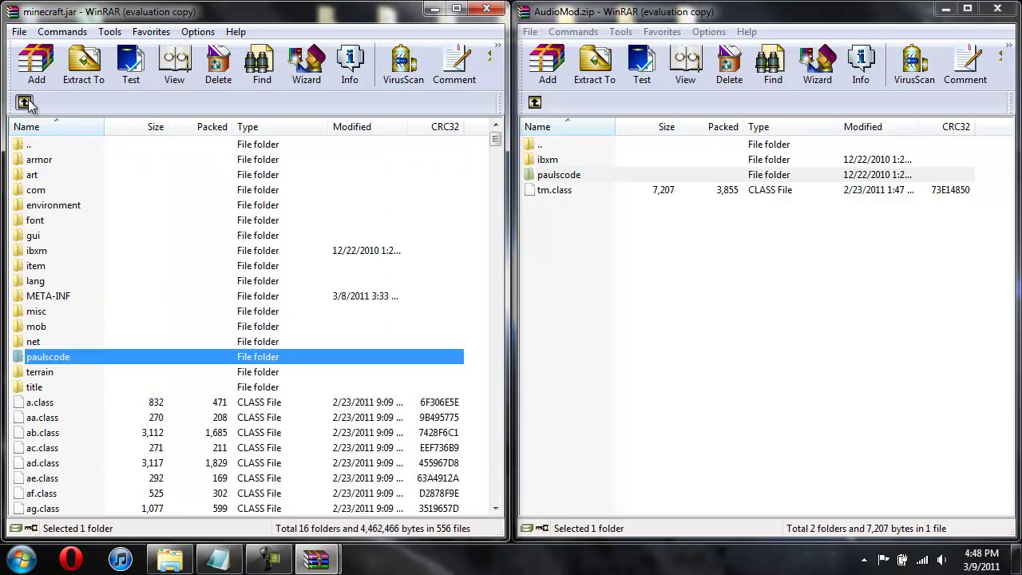
click(568, 192)
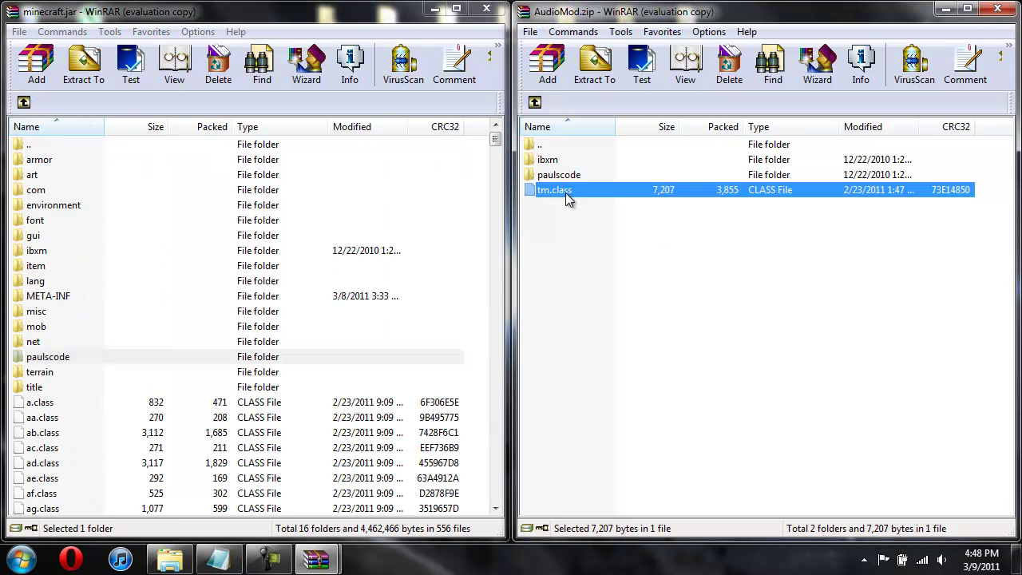
drag(584, 187, 336, 431)
click(254, 411)
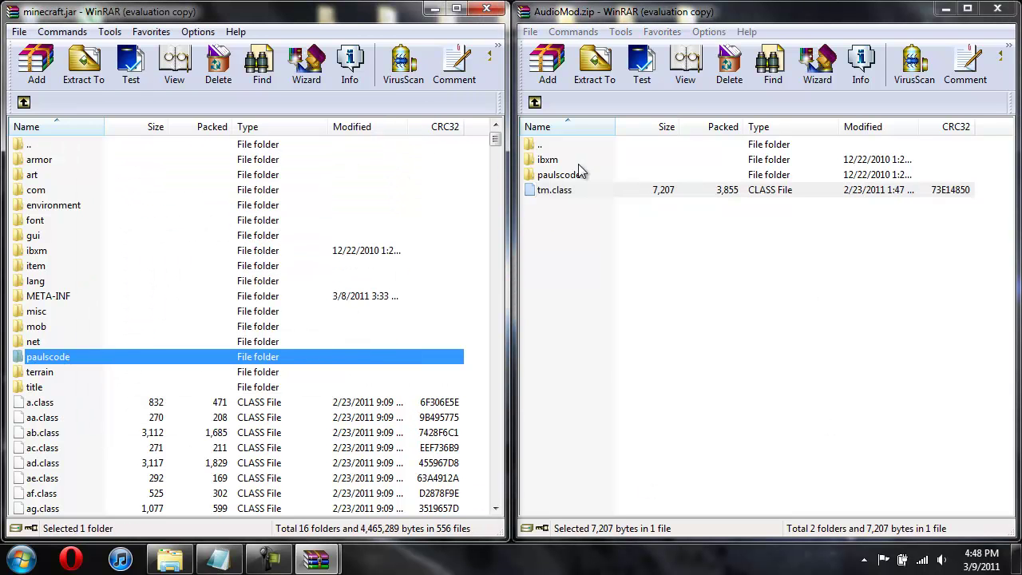
click(998, 10)
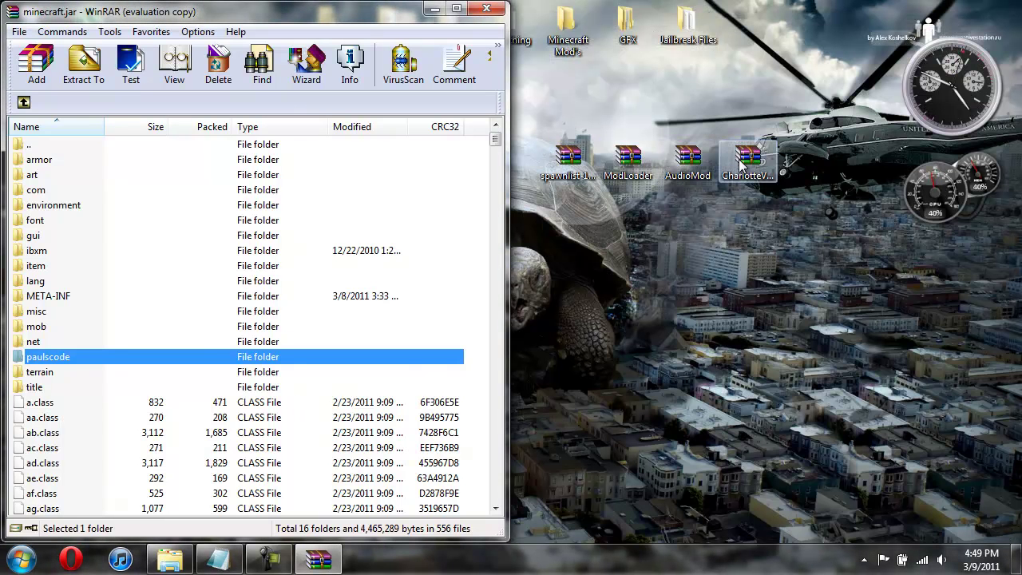
Step: Open the CharlotteV4beta archive beside minecraft.jar and go into its Jar Files folder
double_click(742, 160)
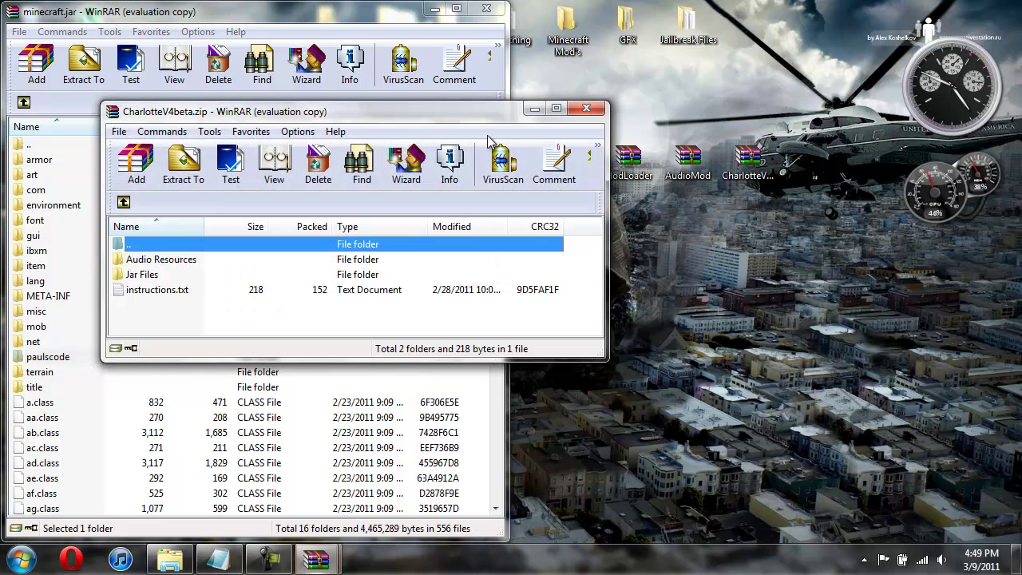
drag(433, 120, 1018, 128)
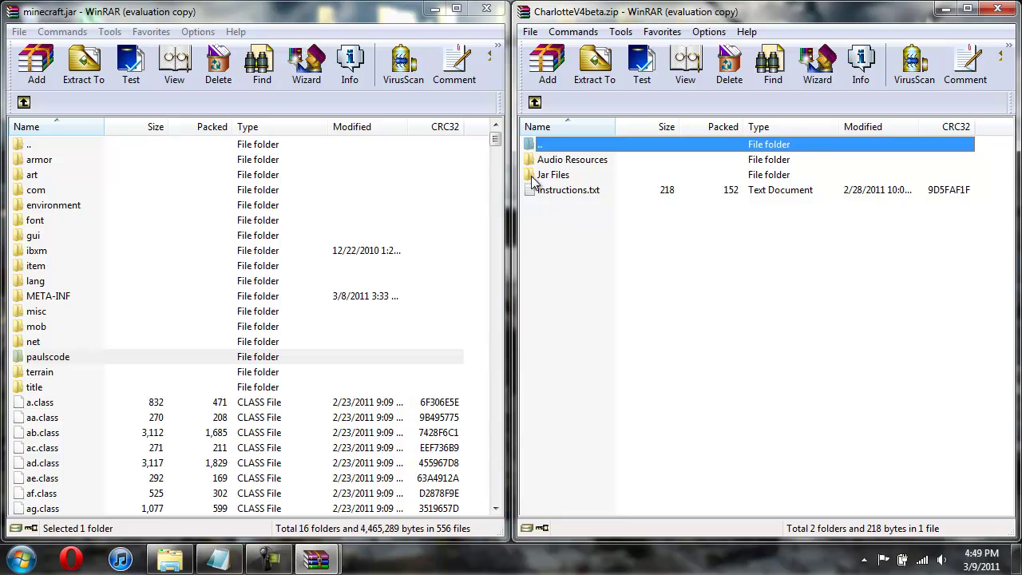
click(557, 178)
double_click(556, 177)
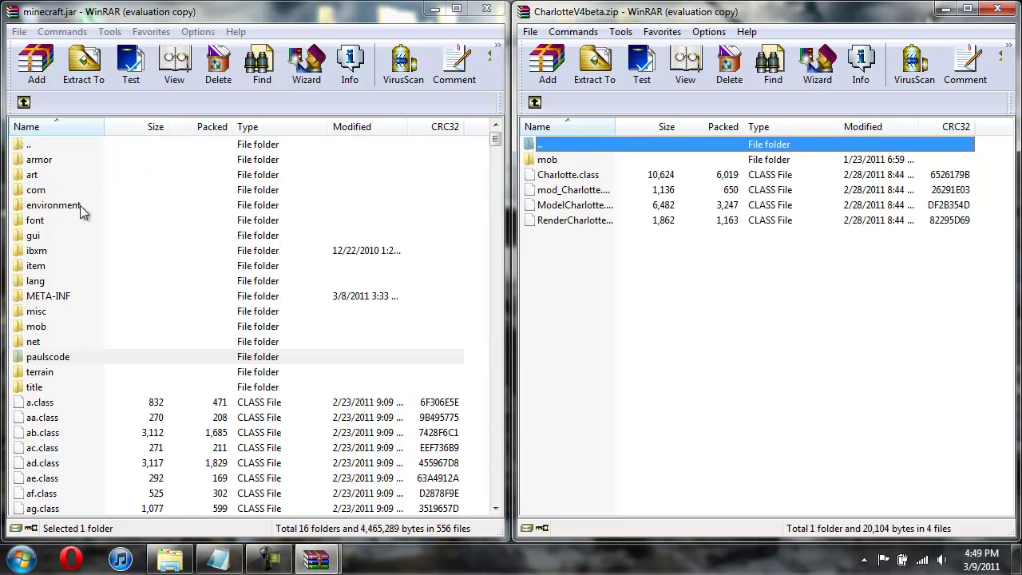
Step: Add charlotte.png from the Charlotte archive's mob folder to the mob folder inside minecraft.jar
double_click(37, 327)
click(569, 160)
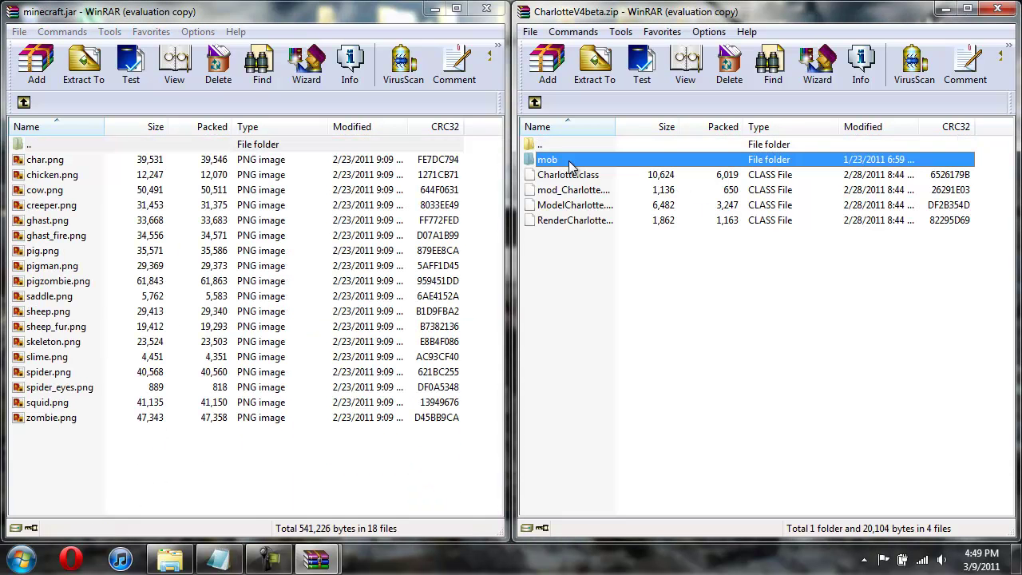
click(568, 160)
double_click(601, 160)
click(573, 163)
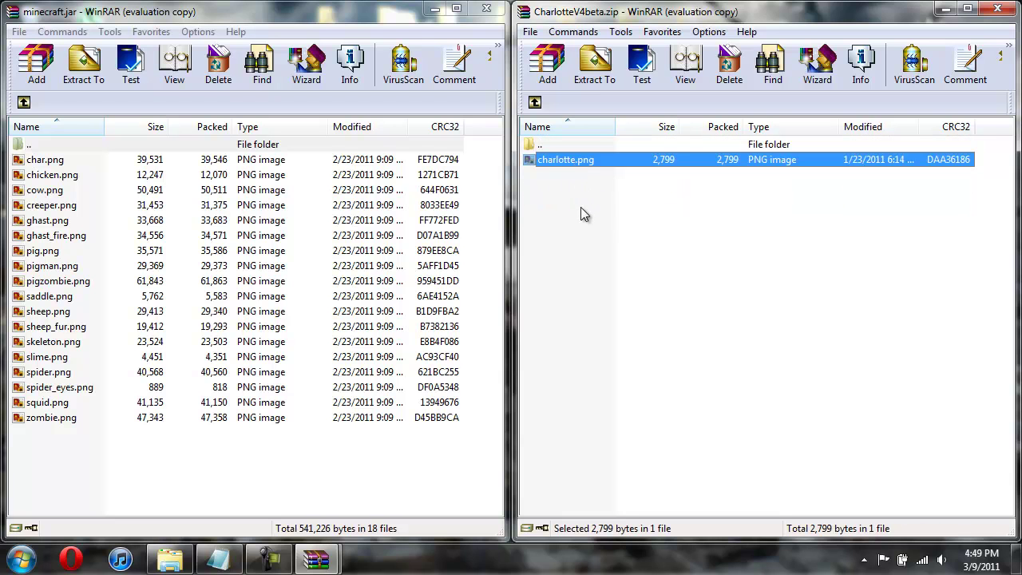
drag(588, 158, 305, 435)
click(274, 412)
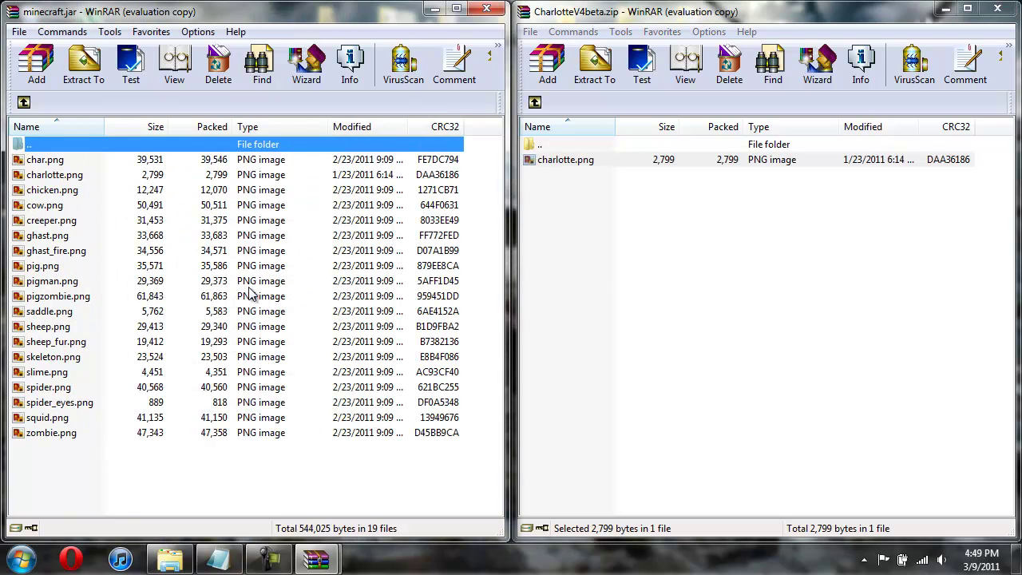
Step: Add the four Charlotte class files from Jar Files to the root of minecraft.jar and return to the Charlotte archive's root
click(535, 103)
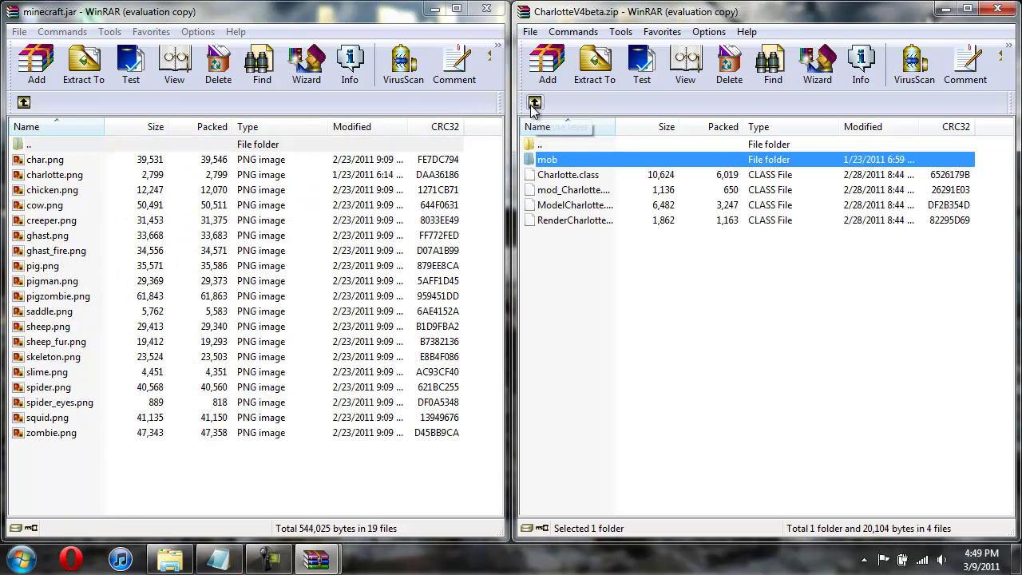
click(23, 103)
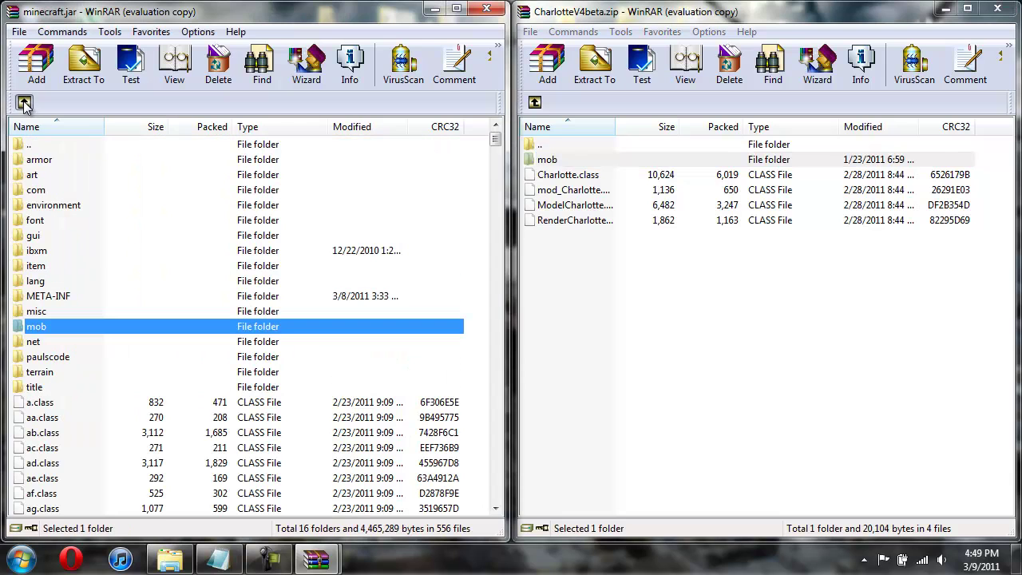
drag(622, 281, 629, 169)
drag(659, 202, 369, 447)
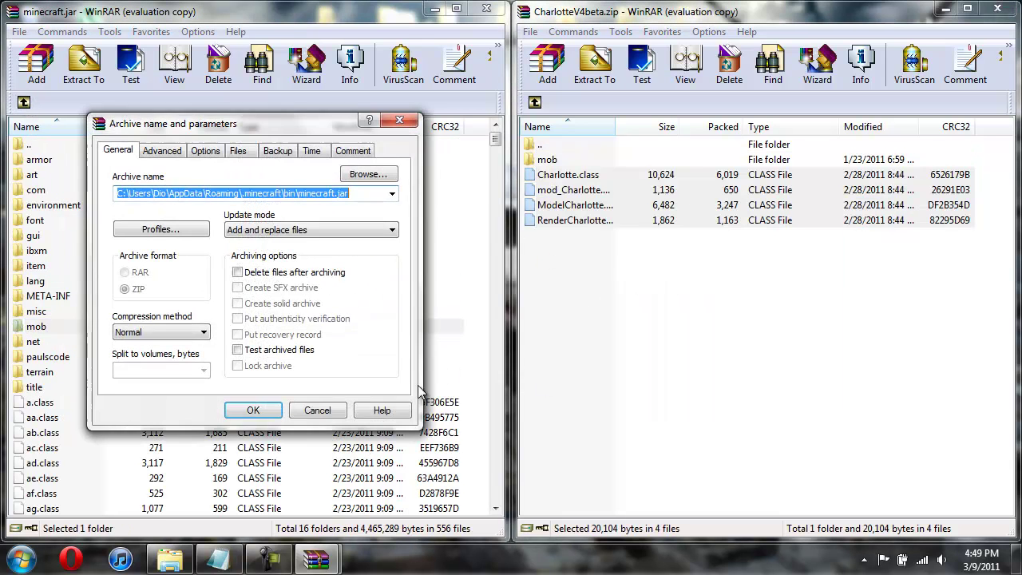
click(254, 410)
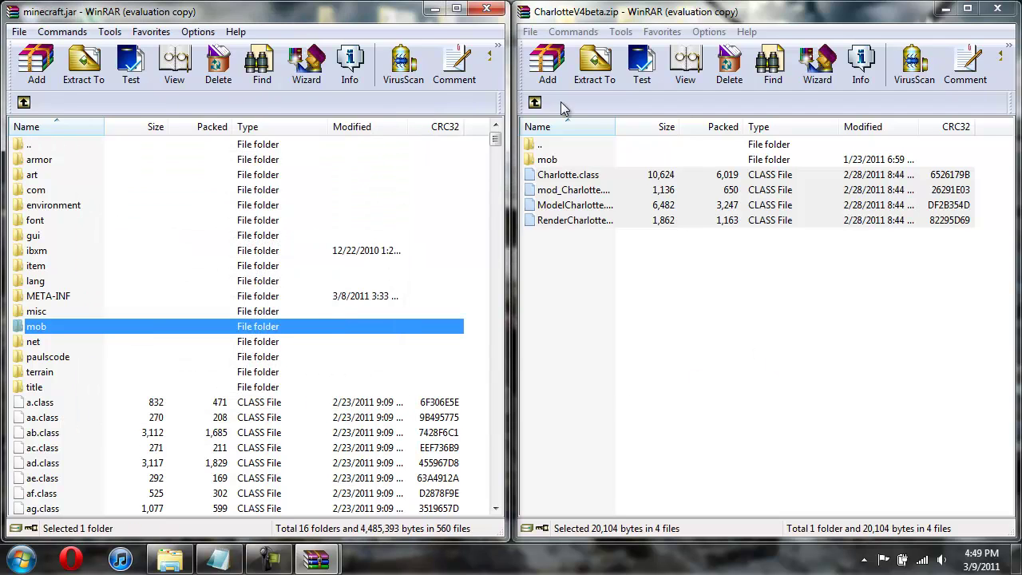
click(534, 103)
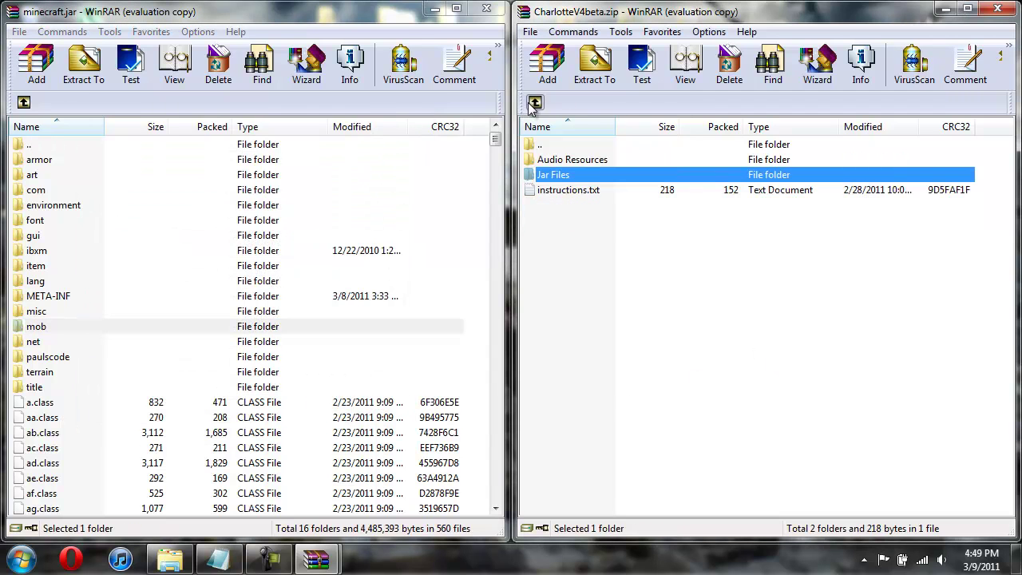
Step: Delete the META-INF folder from minecraft.jar and close the jar
click(54, 297)
right_click(55, 299)
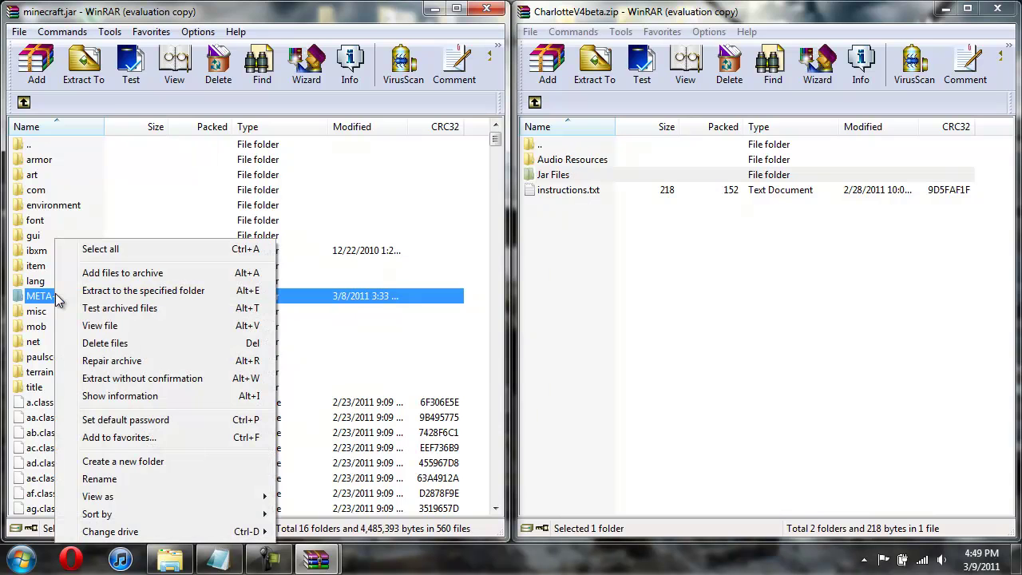
click(108, 343)
click(535, 330)
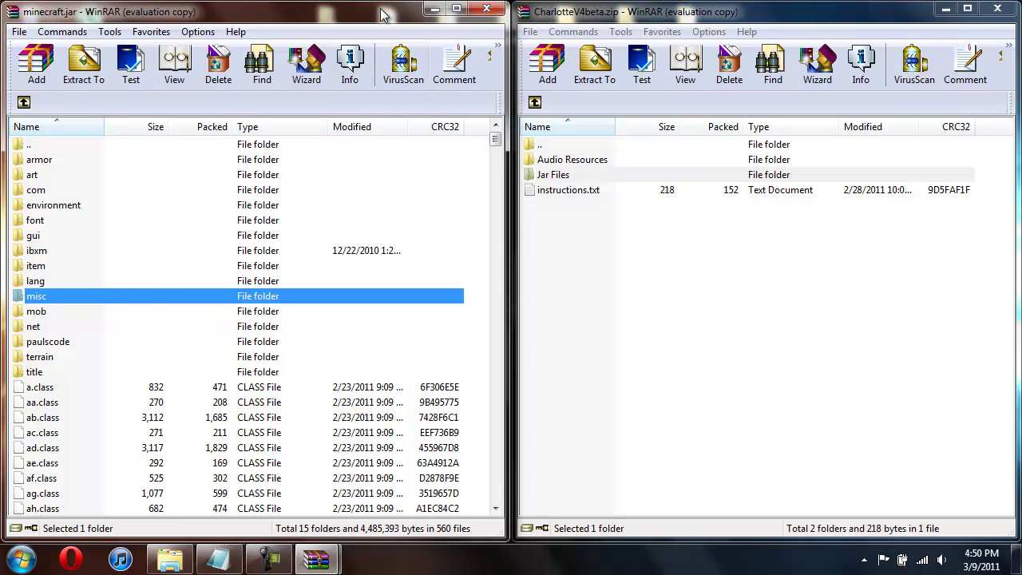
click(486, 8)
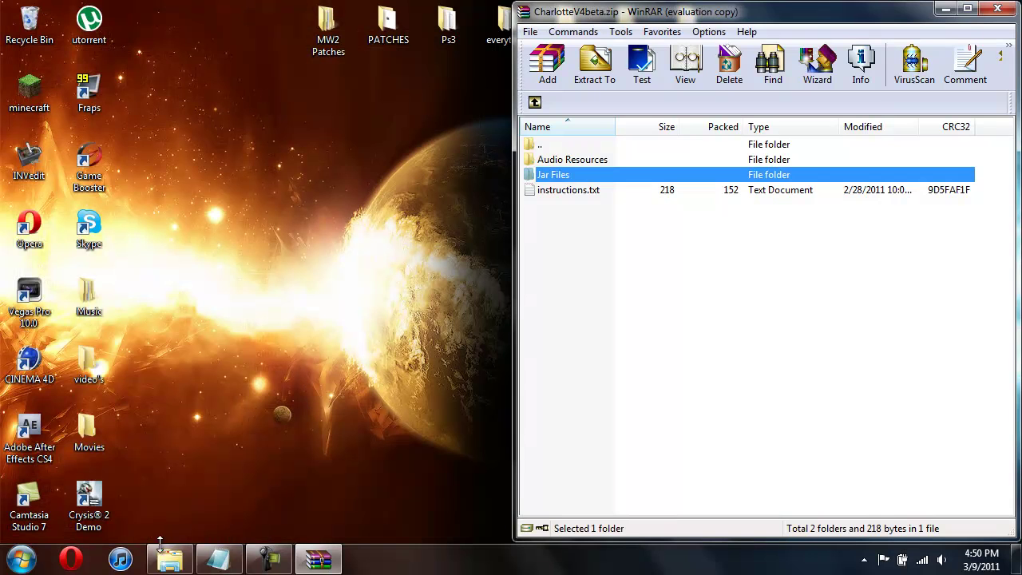
Step: Restore the bin folder window, fit it beside the Charlotte archive and go back to the .minecraft folder
click(162, 551)
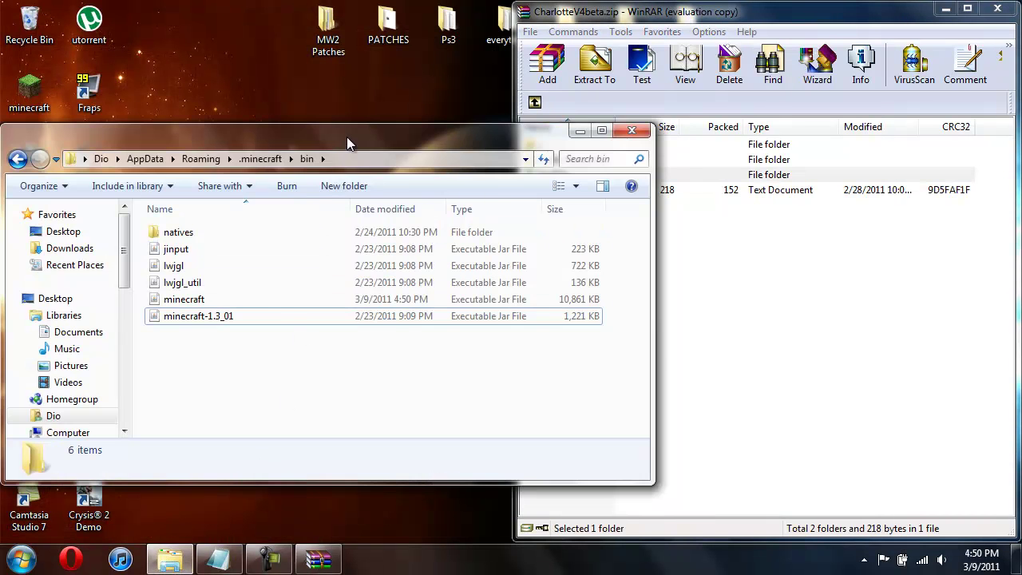
drag(347, 137, 1, 231)
click(18, 38)
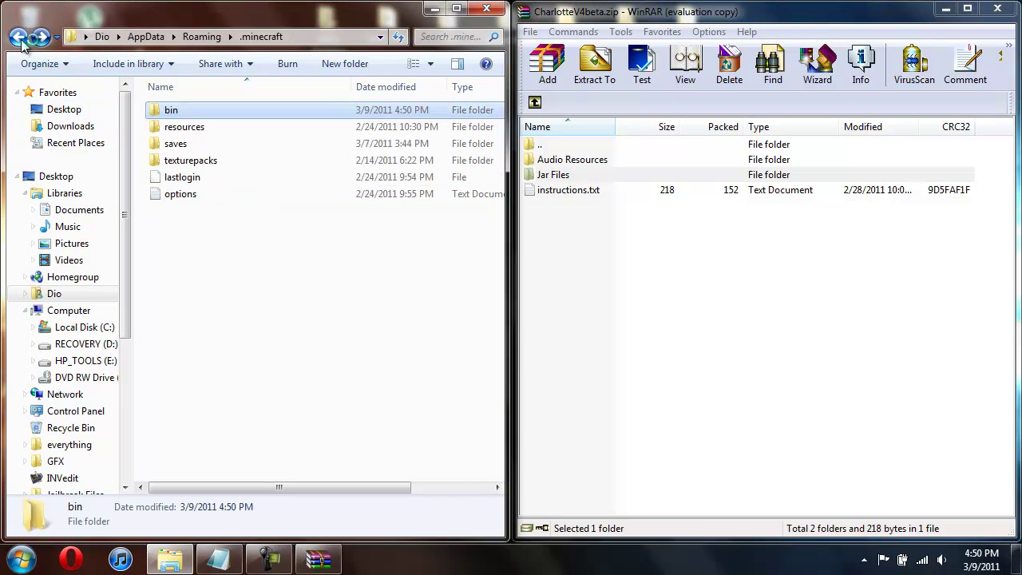
Step: Copy the mod folder from the Charlotte archive's Audio Resources into the resources folder of .minecraft and close both windows
double_click(582, 160)
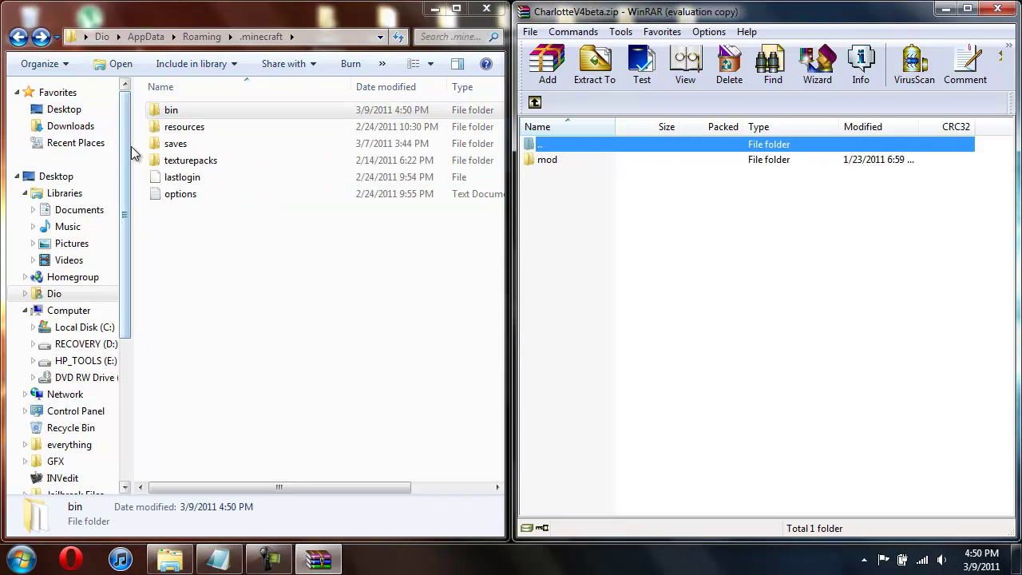
double_click(185, 129)
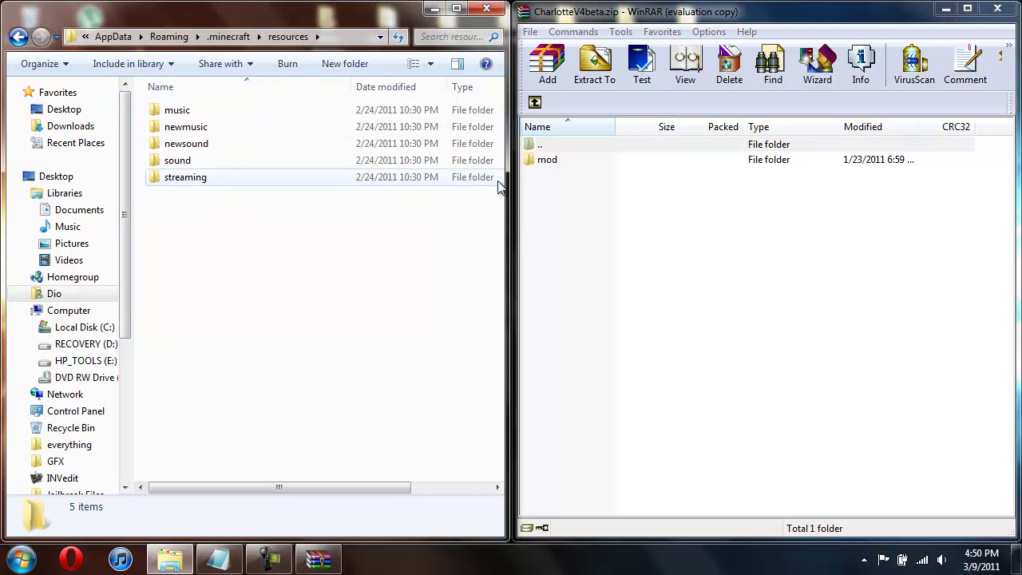
click(567, 160)
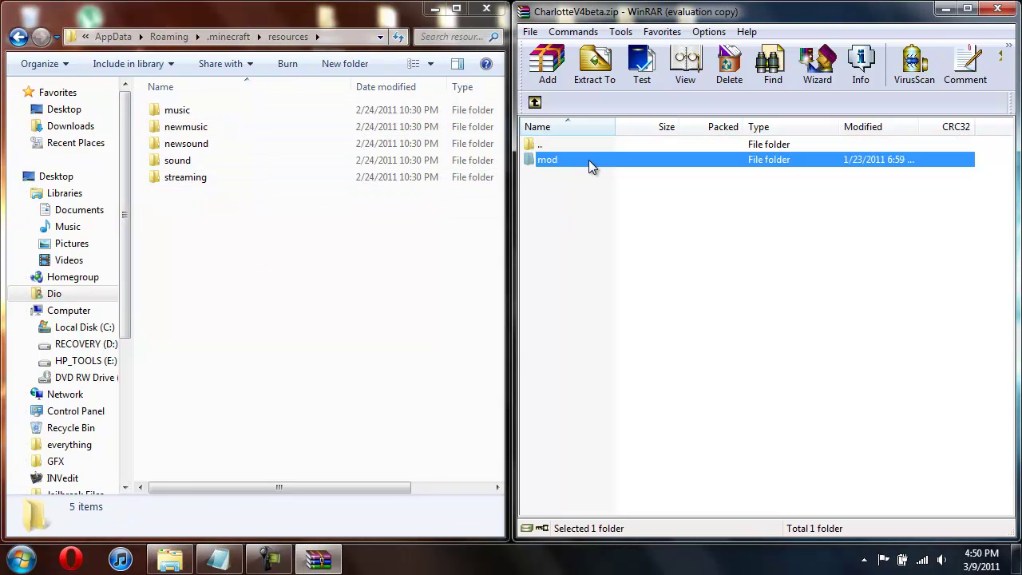
drag(588, 160, 267, 291)
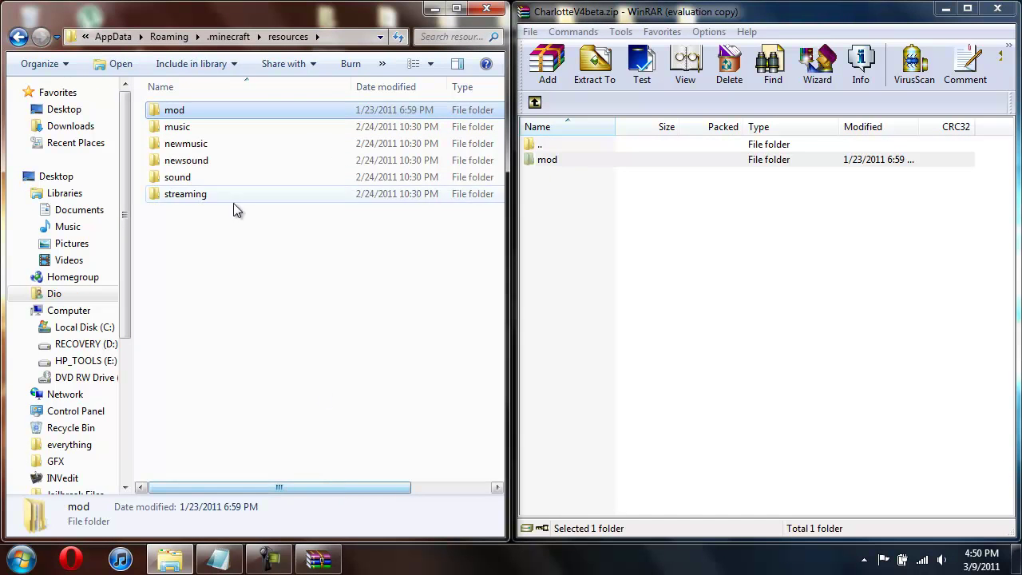
click(997, 8)
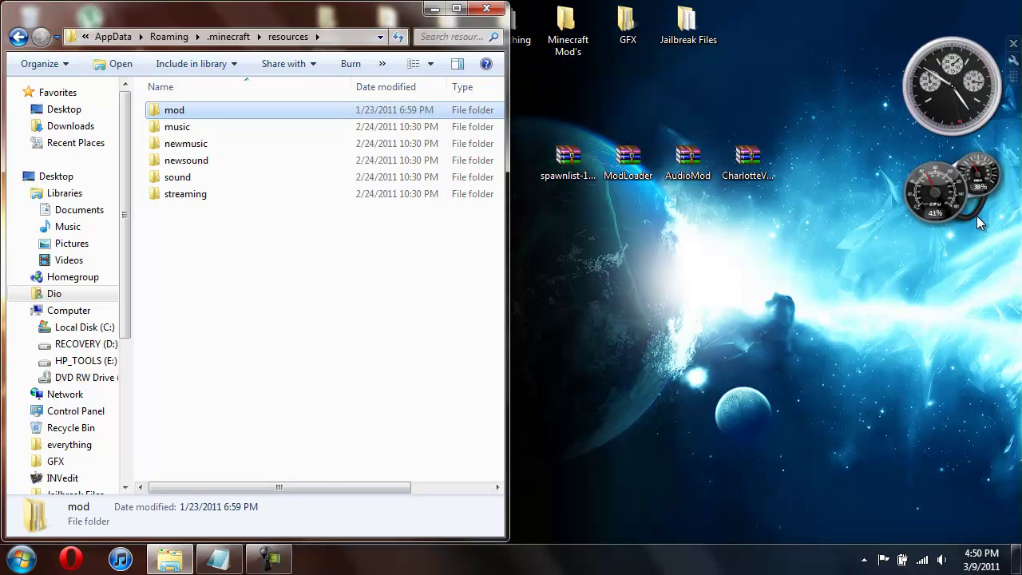
click(486, 8)
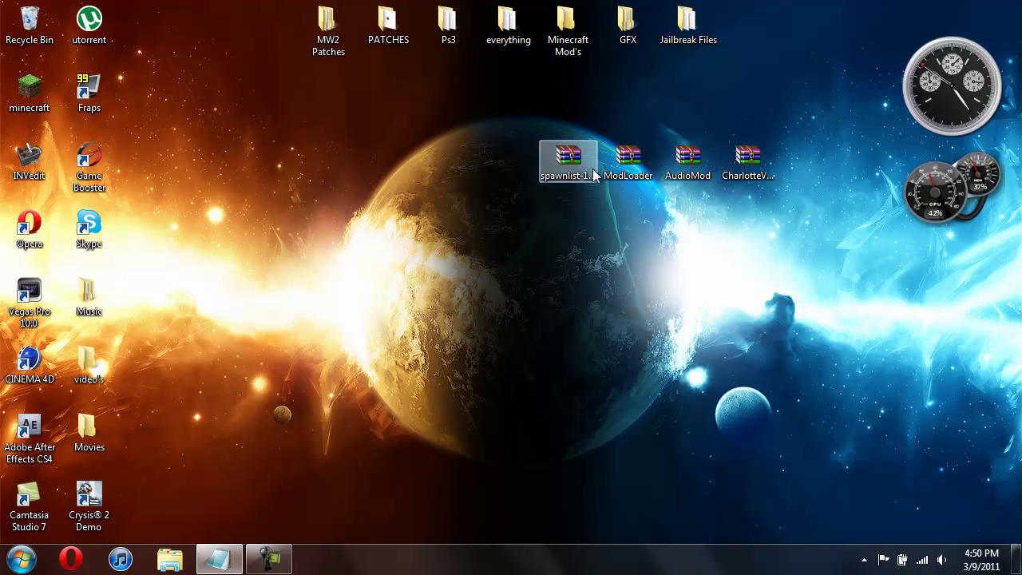
click(269, 559)
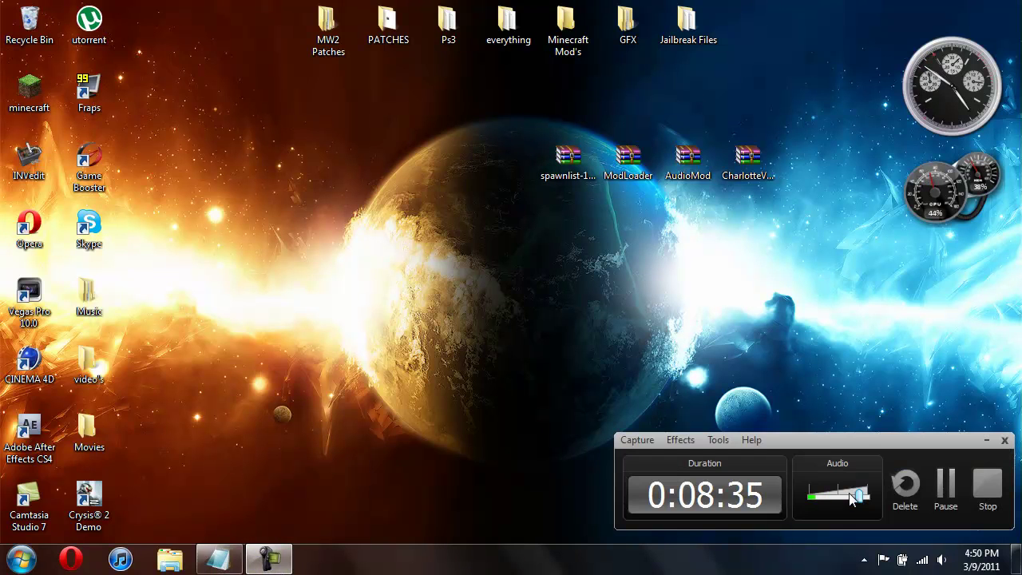